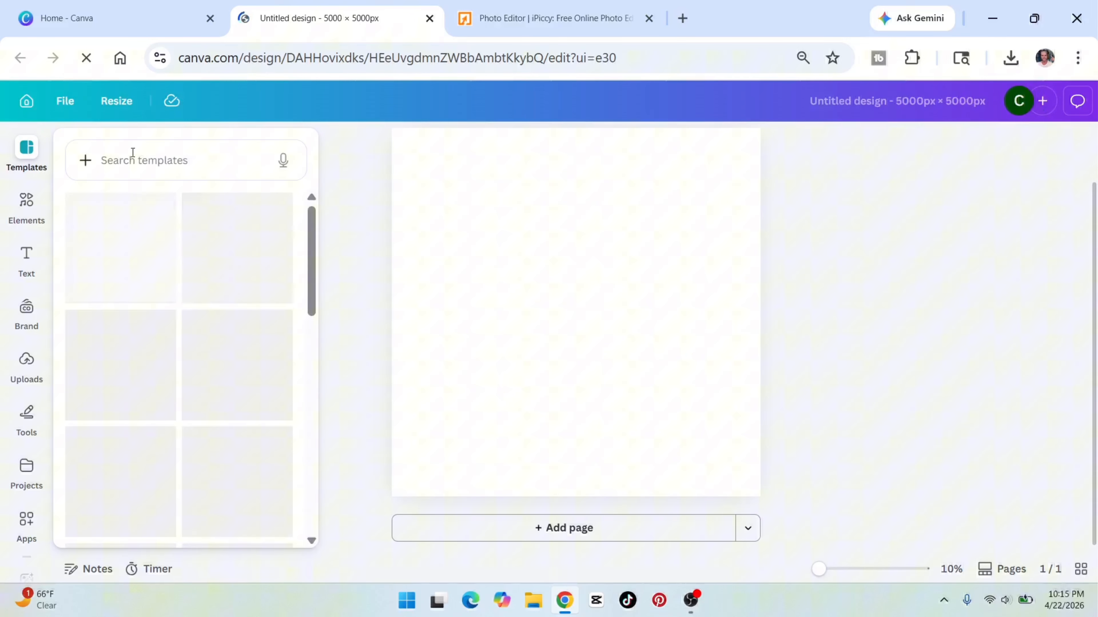
# Search the elements library for "purple glitter background" and show all matching graphics.
pyautogui.click(26, 214)
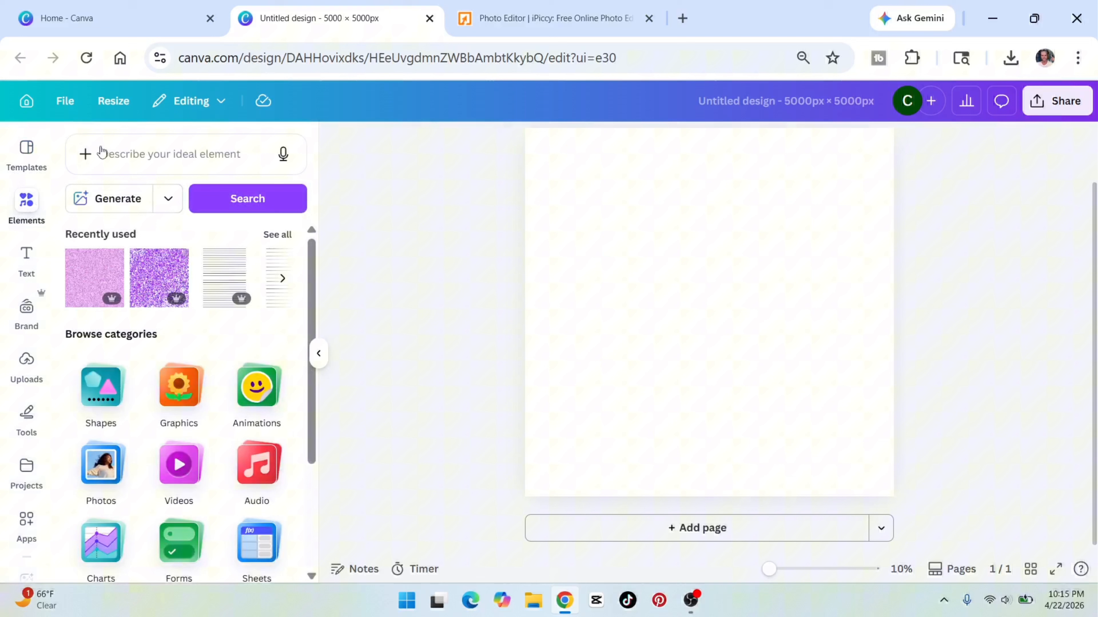
pyautogui.click(103, 151)
pyautogui.write('p')
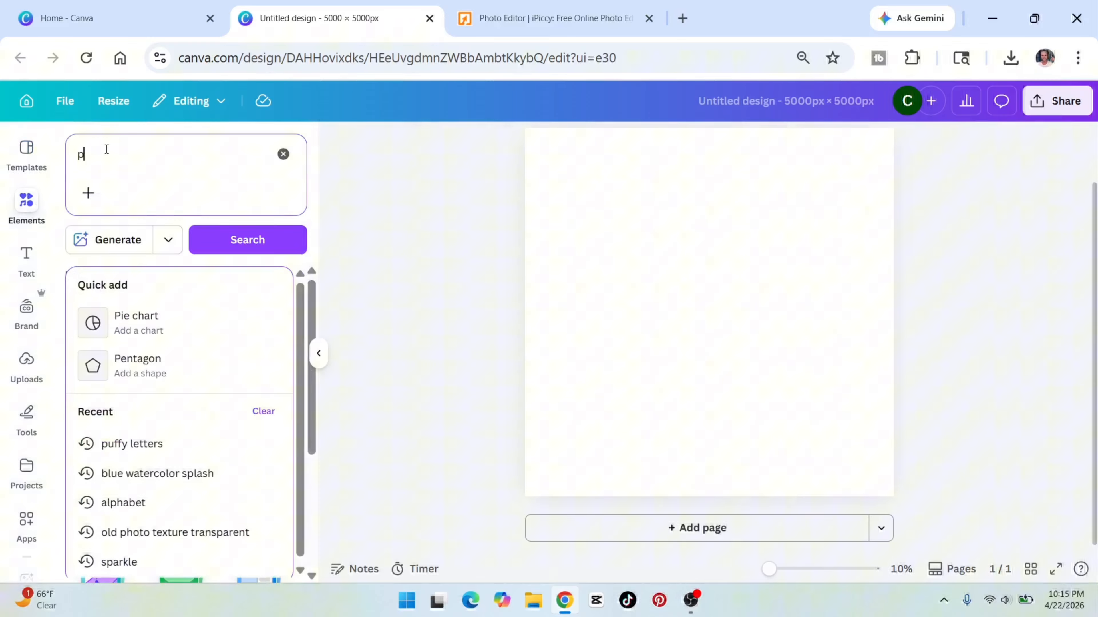
pyautogui.write('urple')
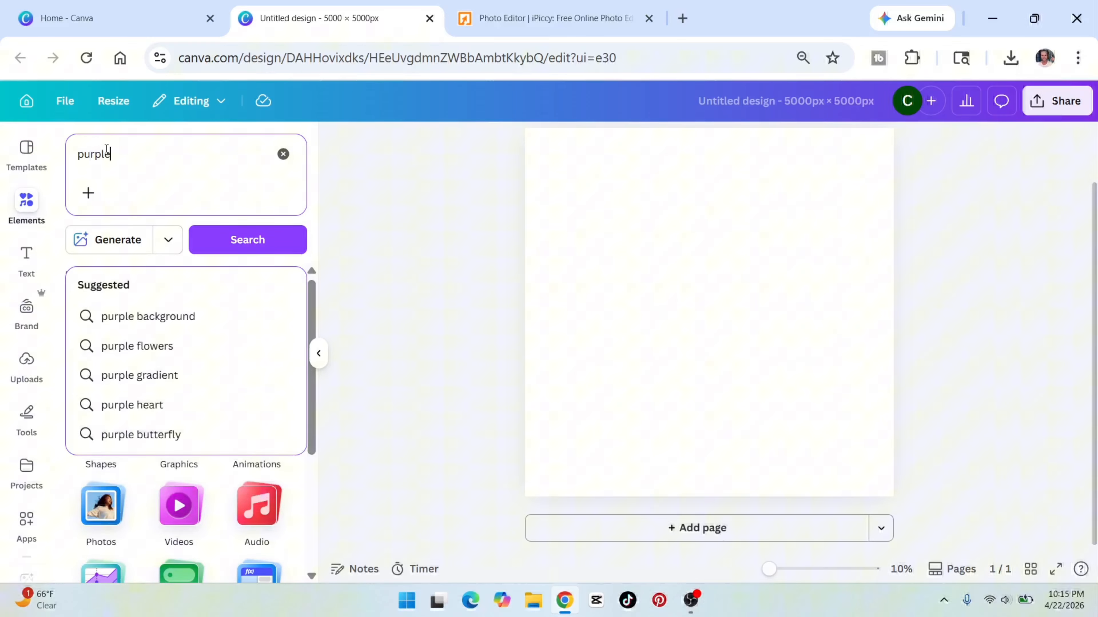
pyautogui.write(' glit')
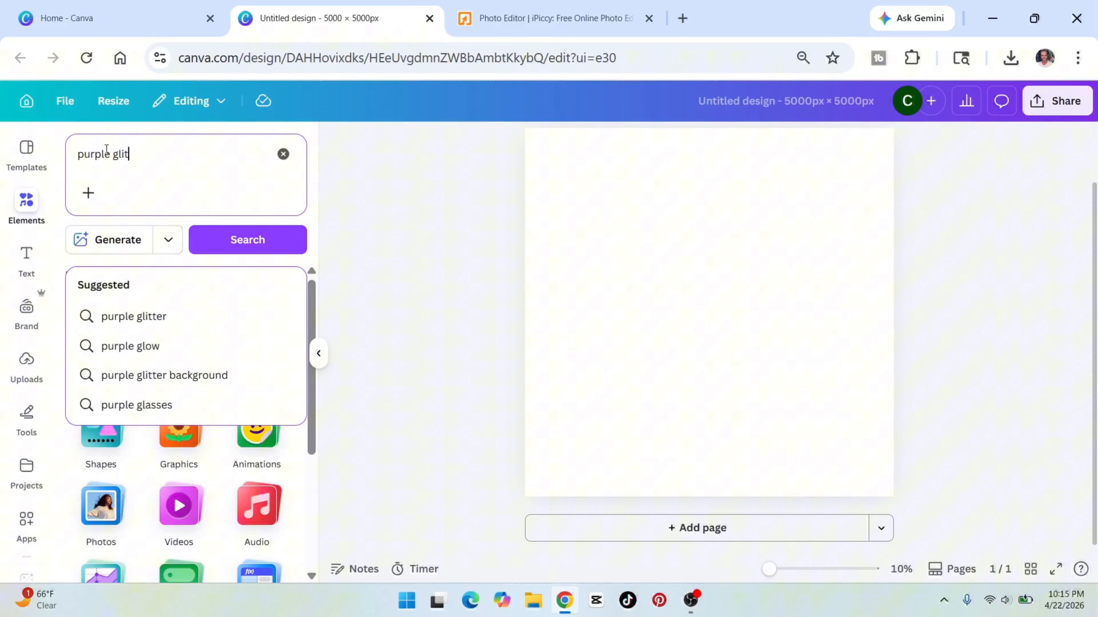
pyautogui.write('ter bac')
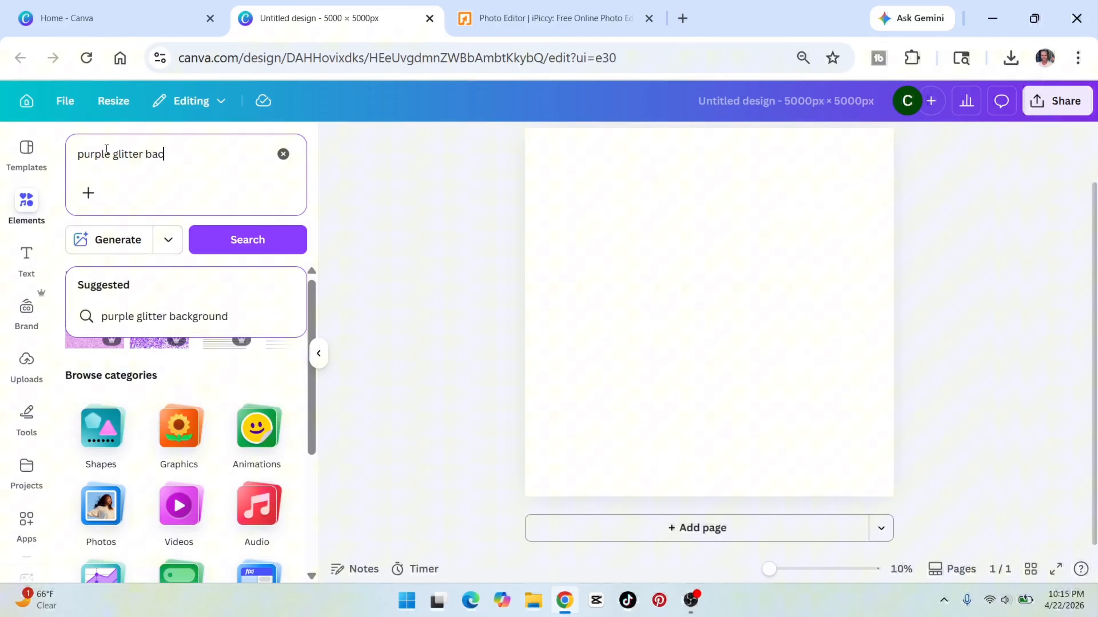
pyautogui.click(179, 317)
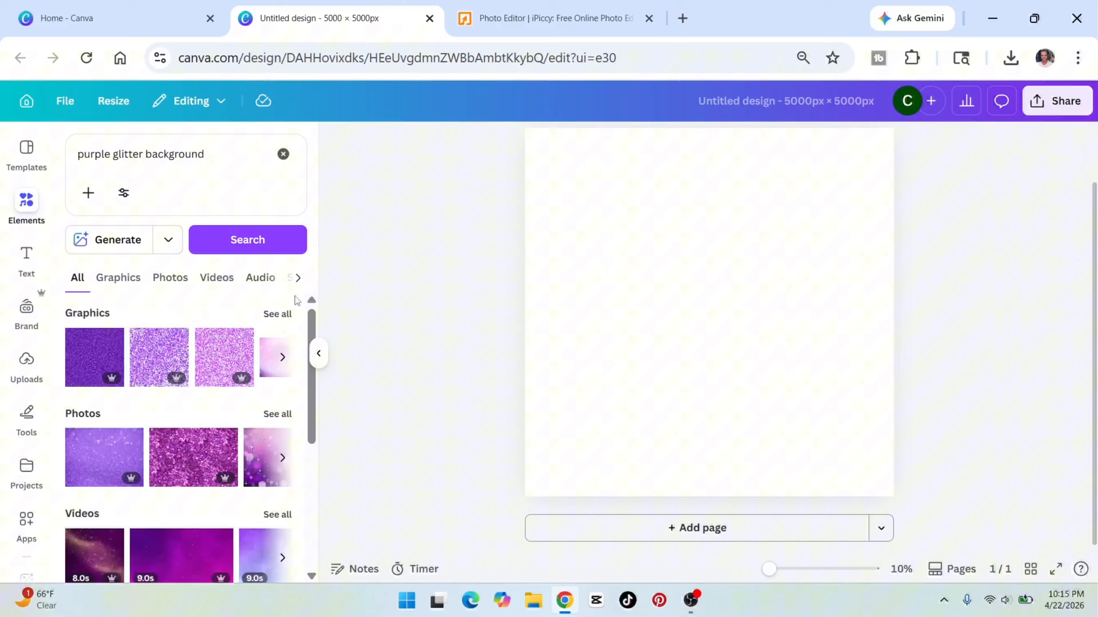
pyautogui.click(273, 313)
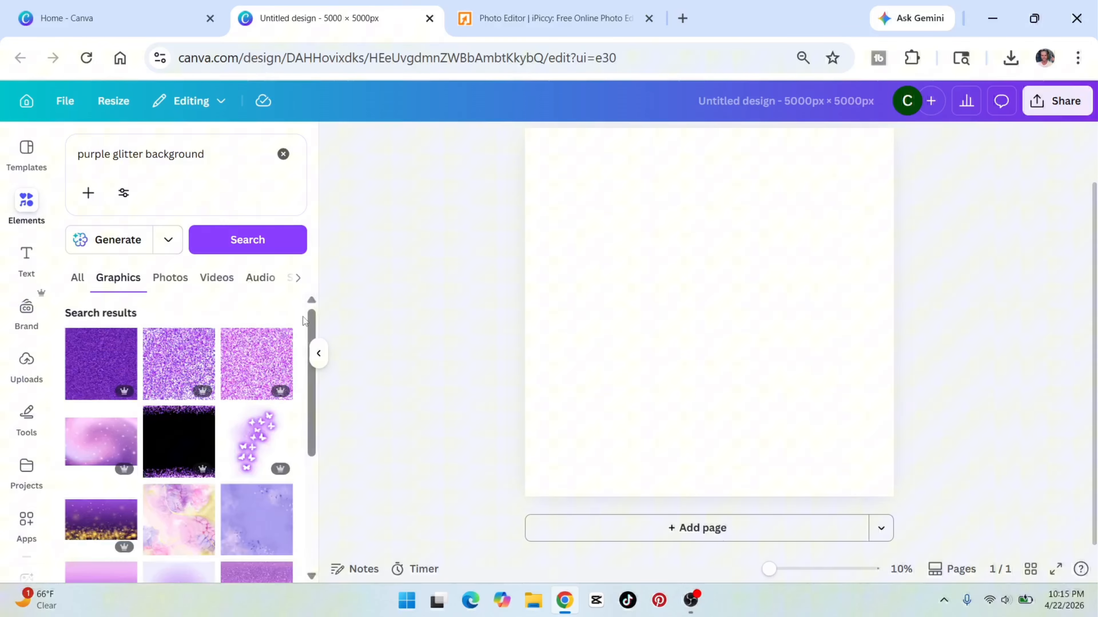
# Browse the glitter graphics, list all Magic recommendations and add the light purple glitter texture to the page.
pyautogui.scroll(-5, 177, 380)
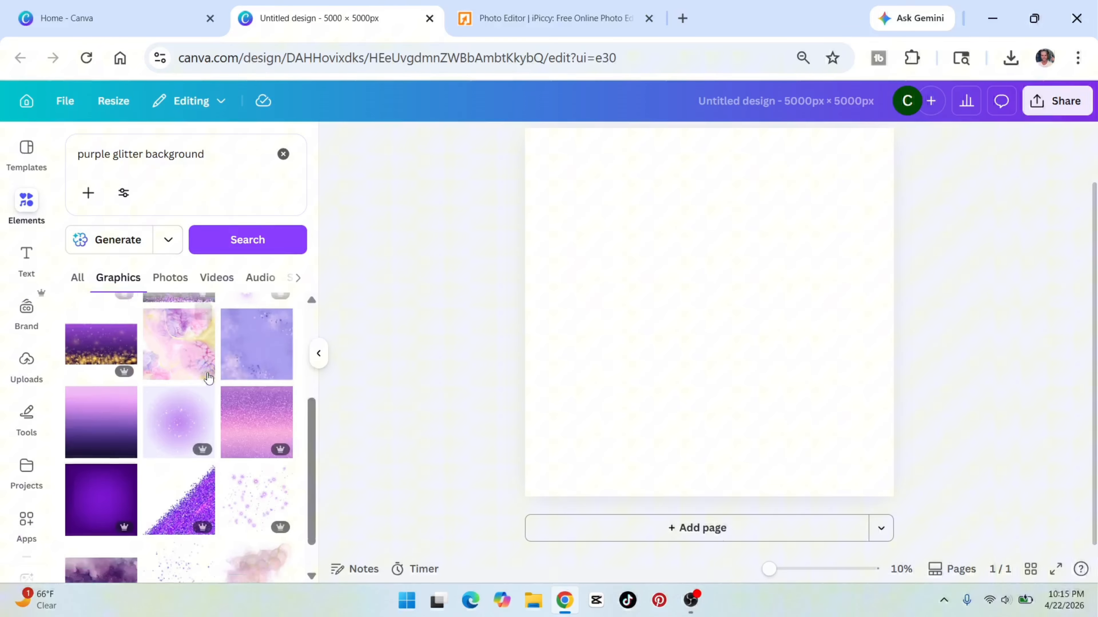
pyautogui.scroll(-10, 175, 382)
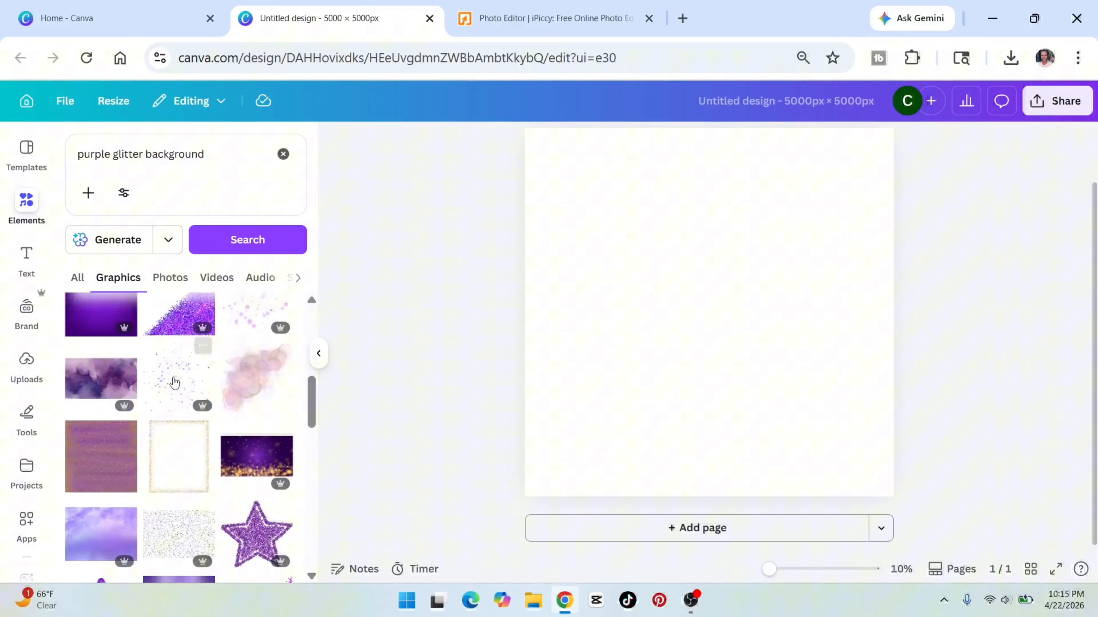
pyautogui.scroll(-3, 175, 382)
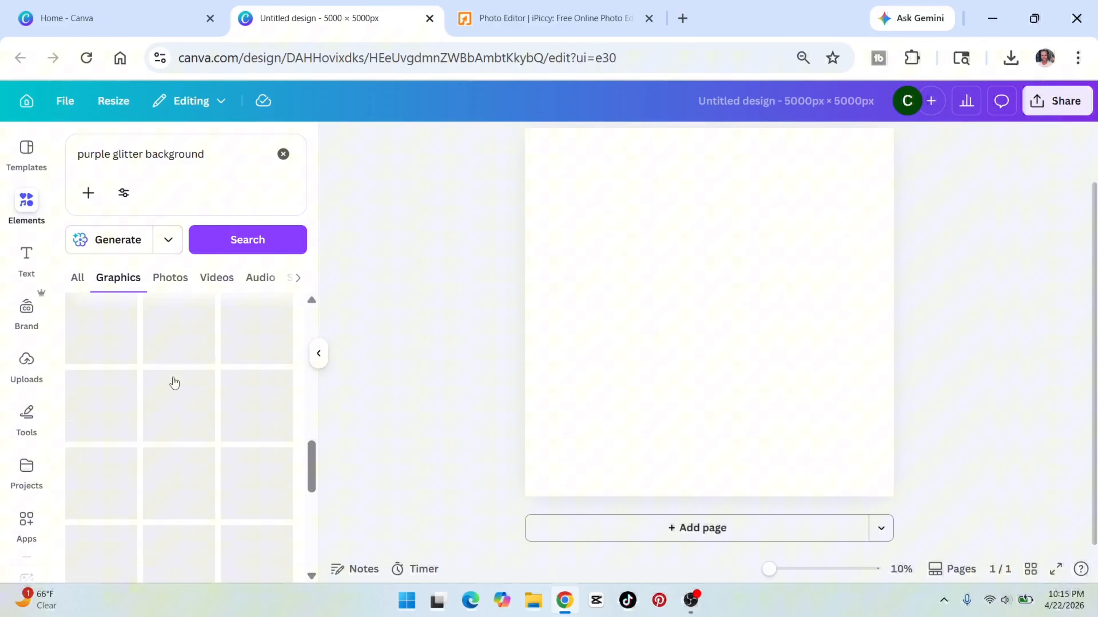
pyautogui.scroll(-5, 174, 384)
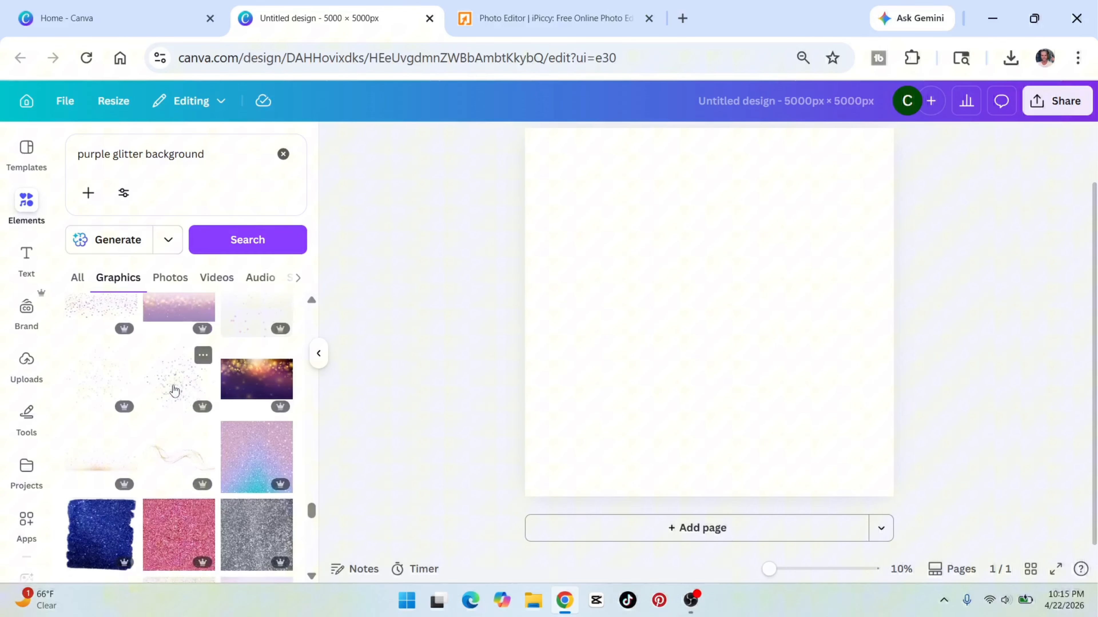
pyautogui.scroll(10, 174, 389)
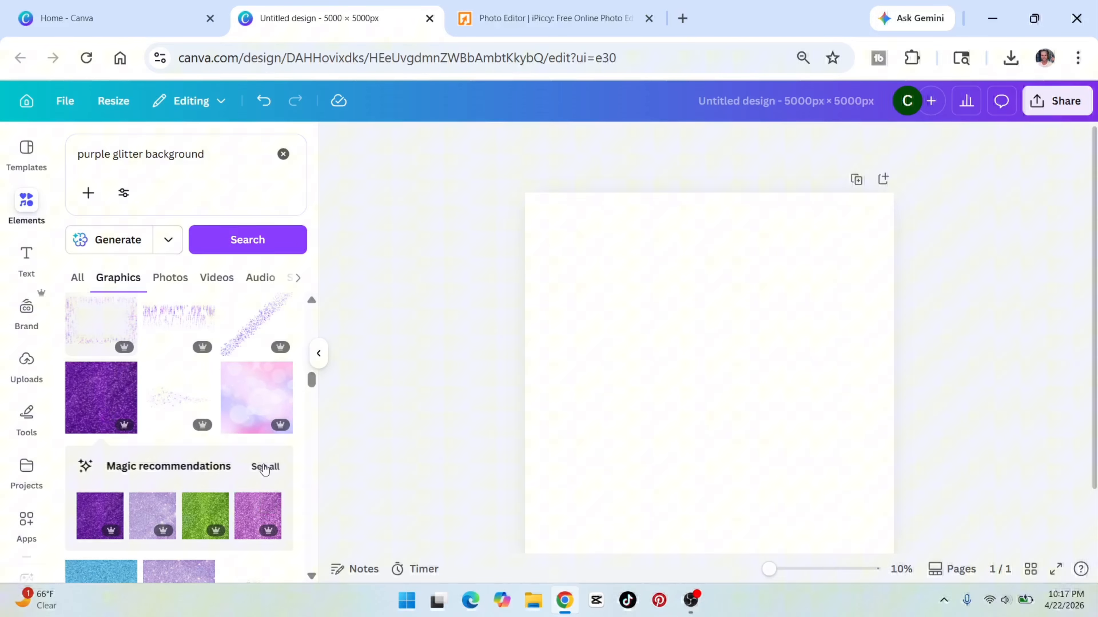
pyautogui.click(265, 467)
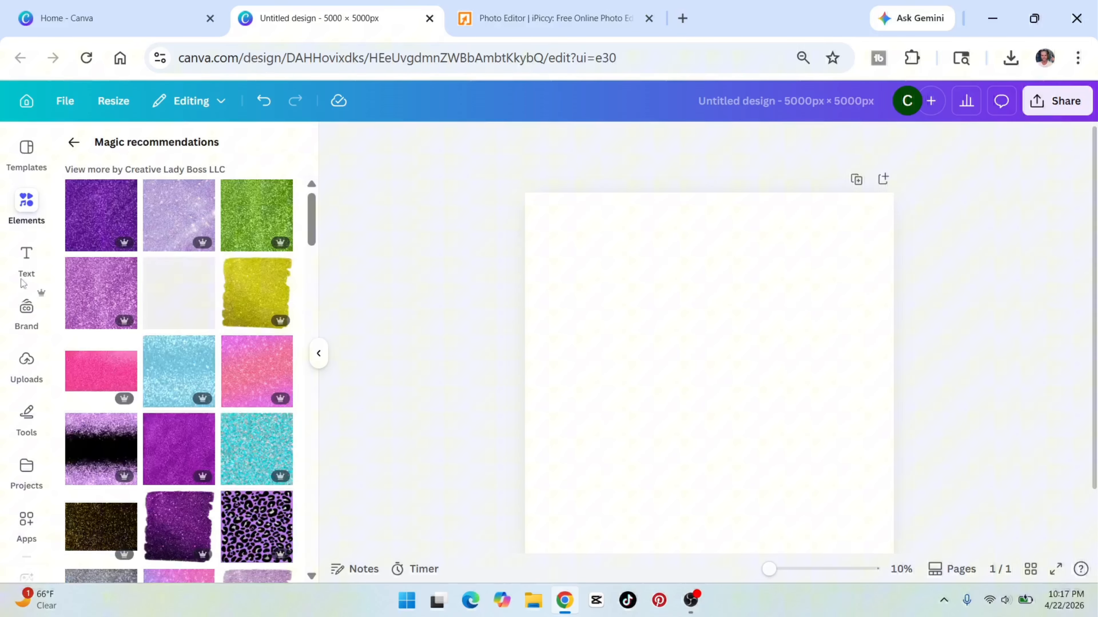
pyautogui.click(103, 299)
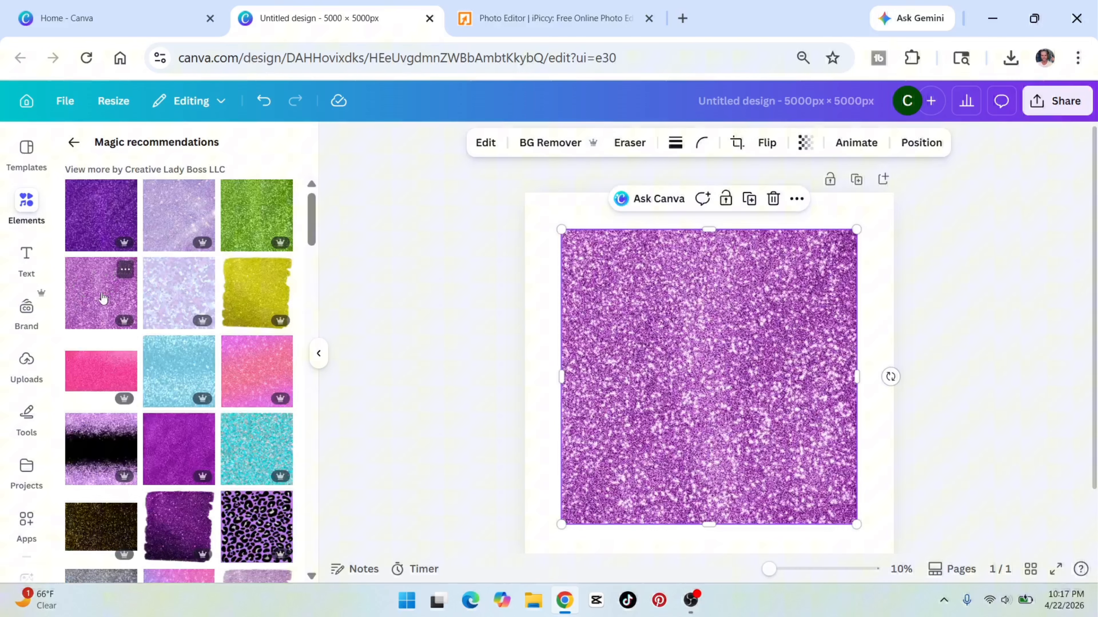
# Align the purple glitter texture with the page's upper-left corner and enlarge it to cover the whole page.
pyautogui.moveTo(681, 323); pyautogui.dragTo(656, 294)
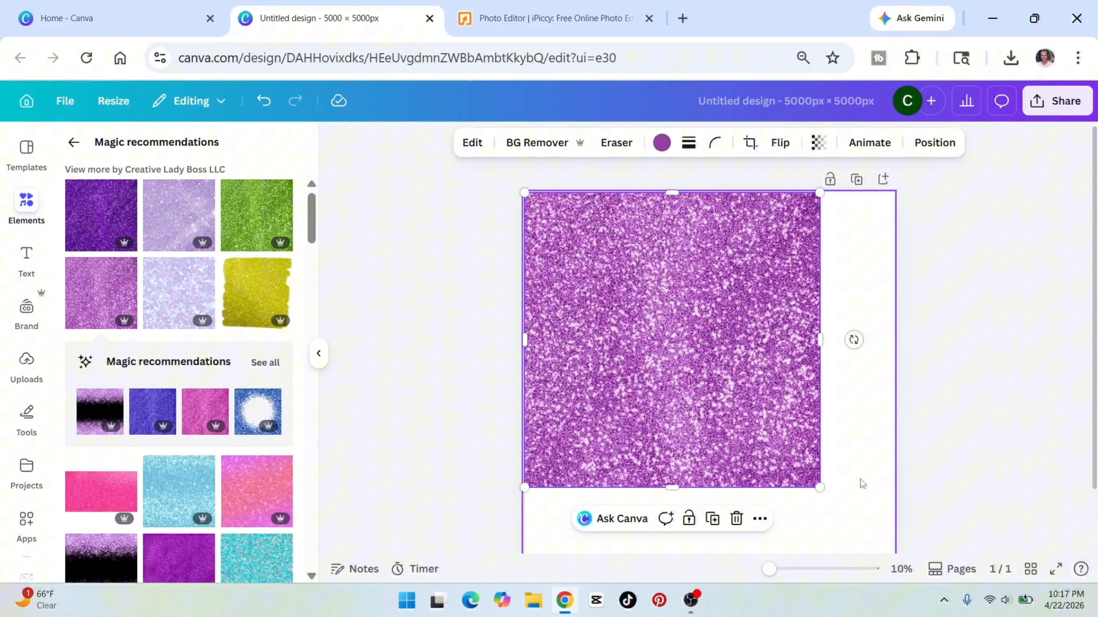
pyautogui.moveTo(816, 485); pyautogui.dragTo(893, 572)
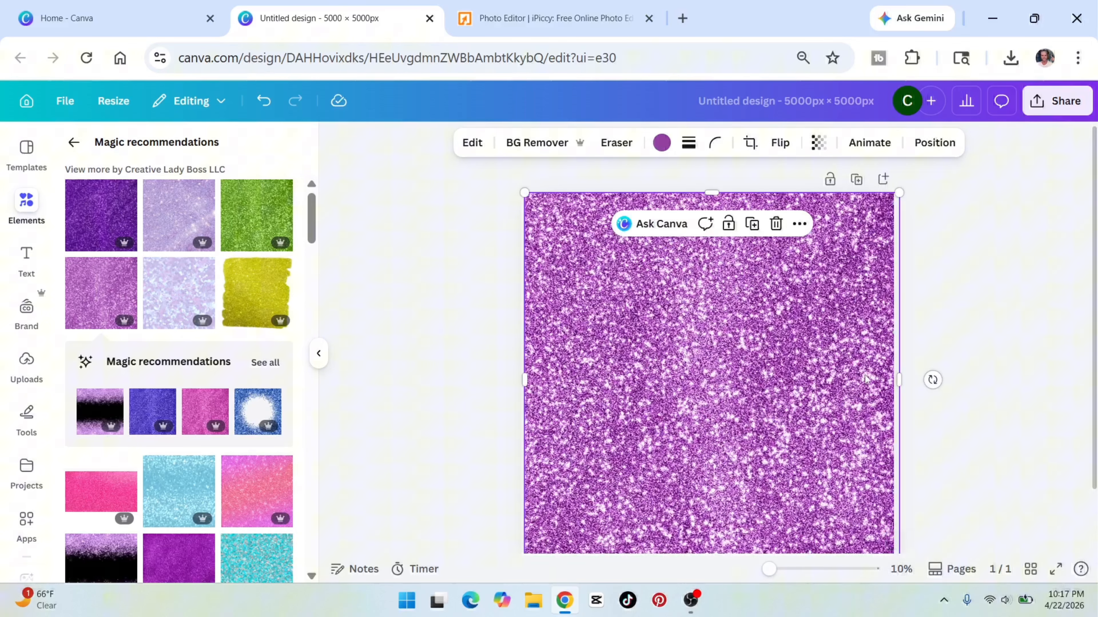
pyautogui.scroll(-2, 899, 353)
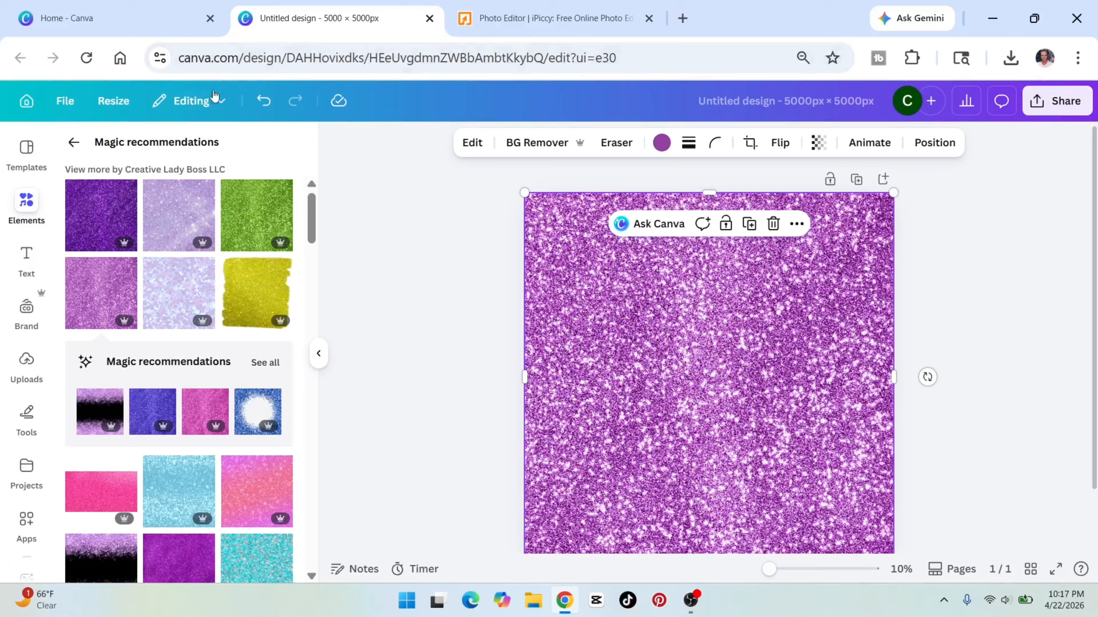
# Replace the elements search with "lens flare" and add the white starburst flare to the page.
pyautogui.click(20, 202)
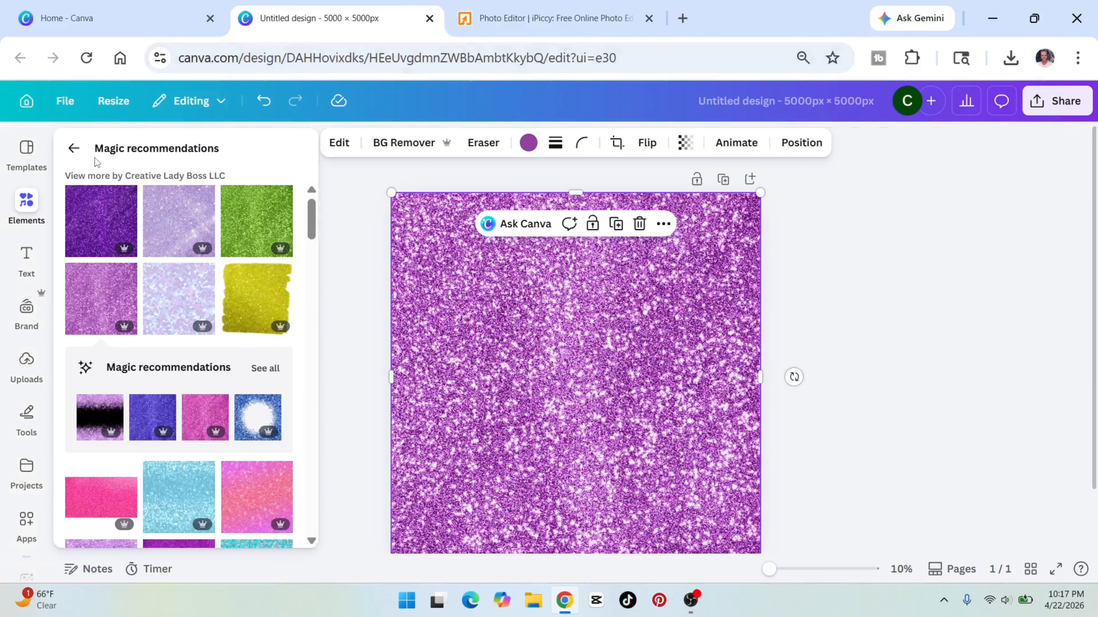
pyautogui.click(73, 148)
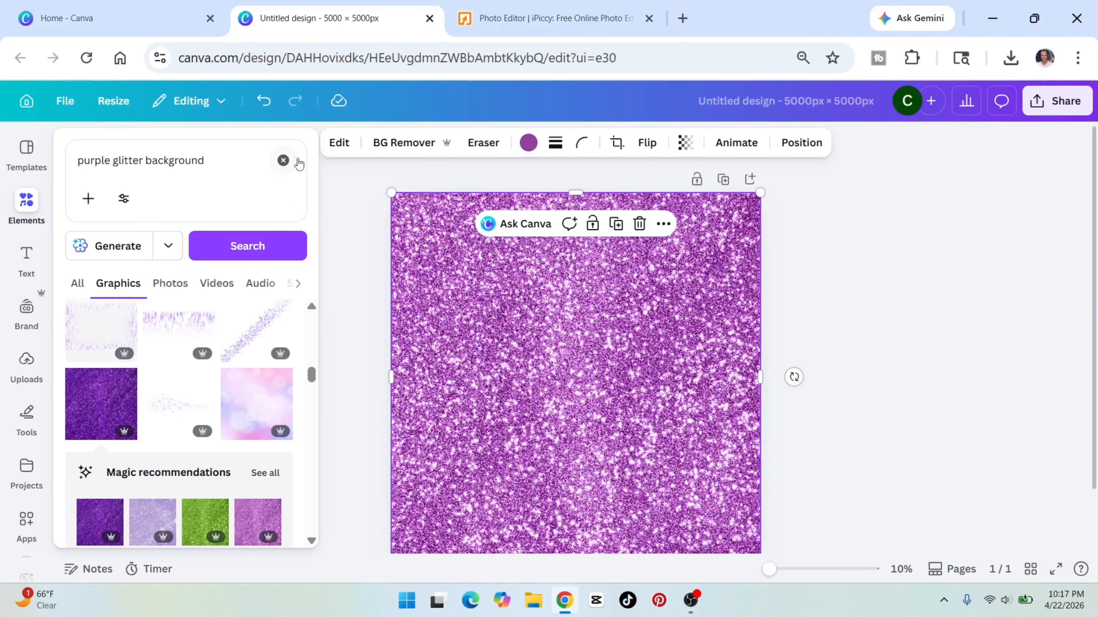
pyautogui.click(283, 160)
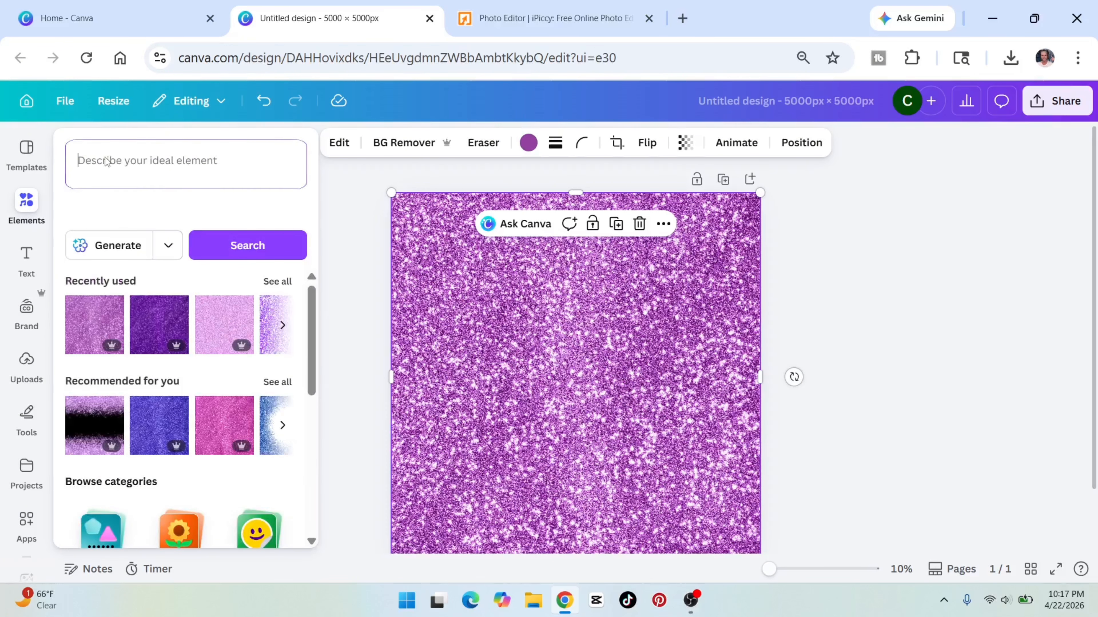
pyautogui.click(107, 161)
pyautogui.write('lens flare')
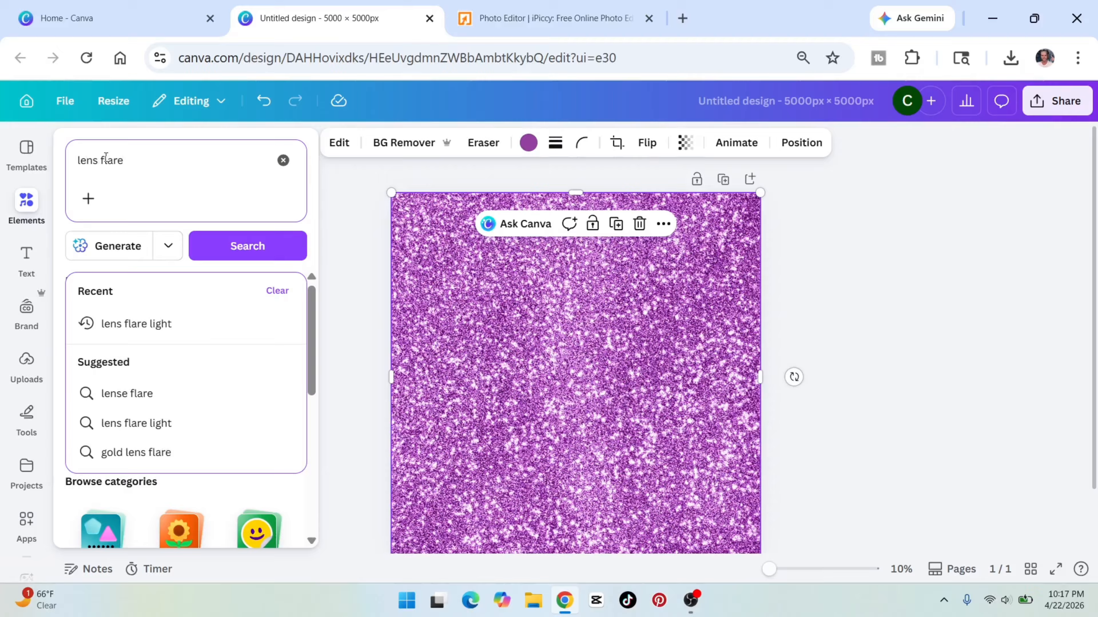
pyautogui.press('Return')
pyautogui.click(98, 372)
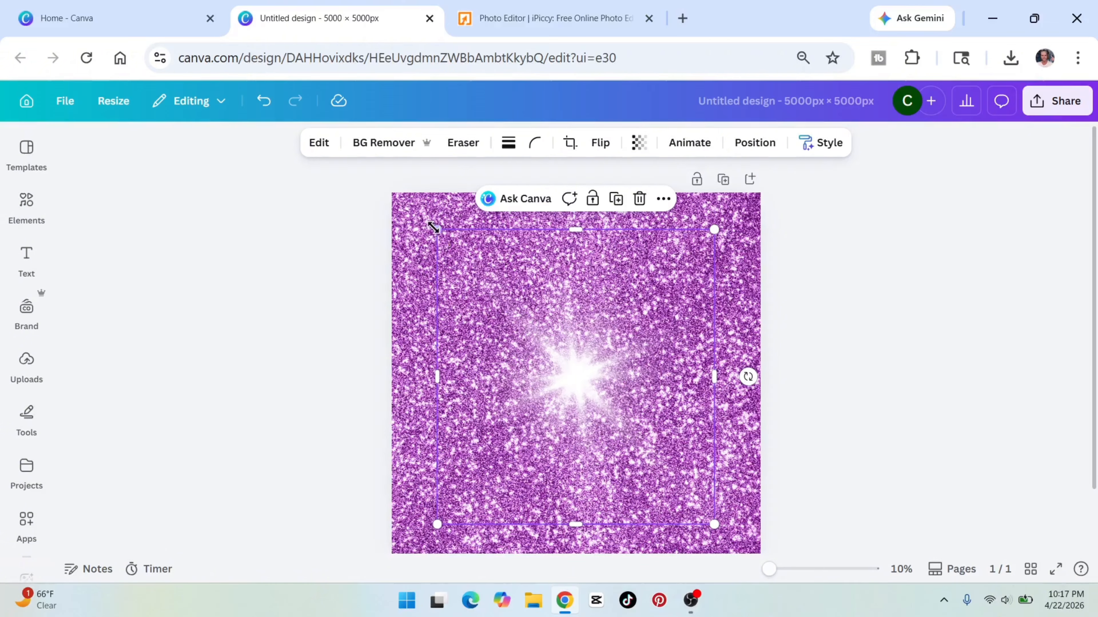
# Shrink the flare to a small sparkle and place copies at the page's left-middle, centre and upper-right area.
pyautogui.moveTo(433, 228); pyautogui.dragTo(648, 508)
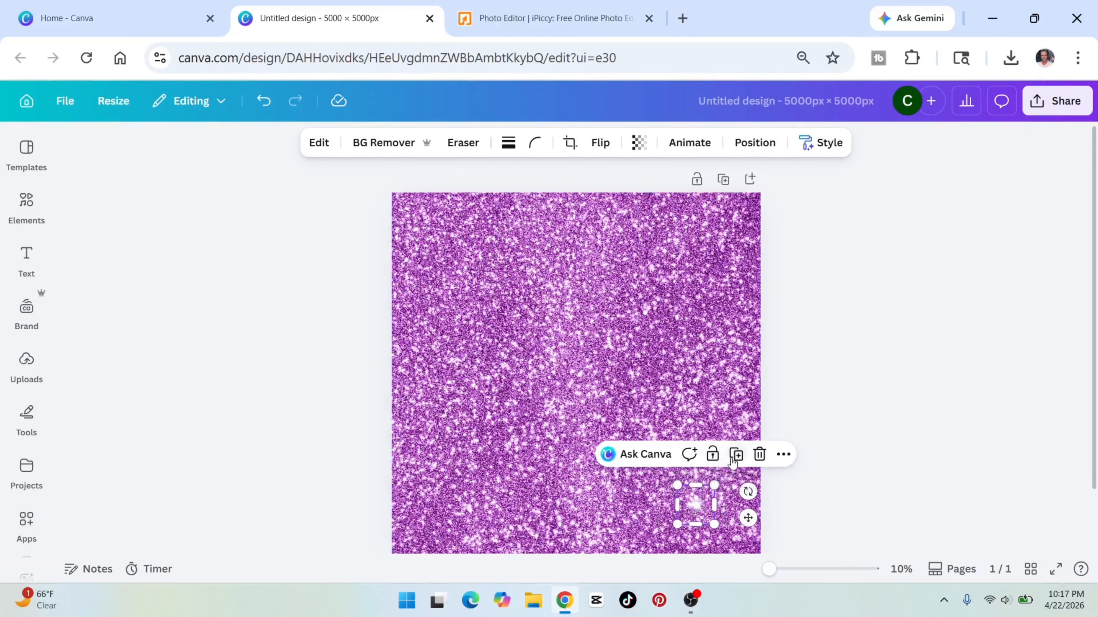
pyautogui.moveTo(693, 502); pyautogui.dragTo(441, 379)
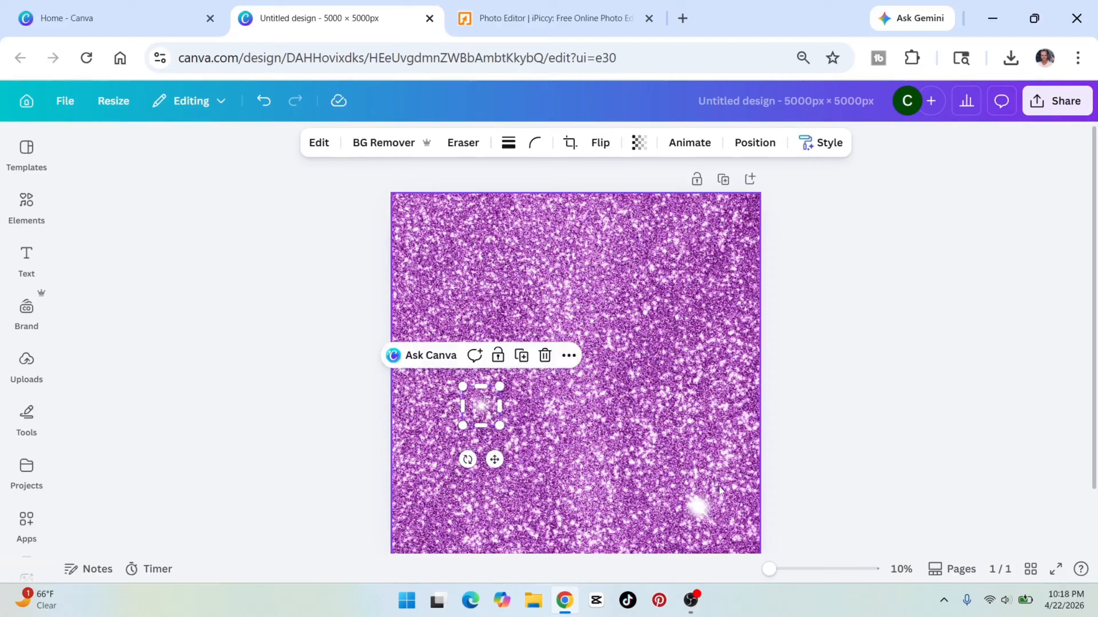
pyautogui.moveTo(698, 505); pyautogui.dragTo(581, 386)
pyautogui.click(698, 502)
pyautogui.moveTo(698, 502); pyautogui.dragTo(640, 277)
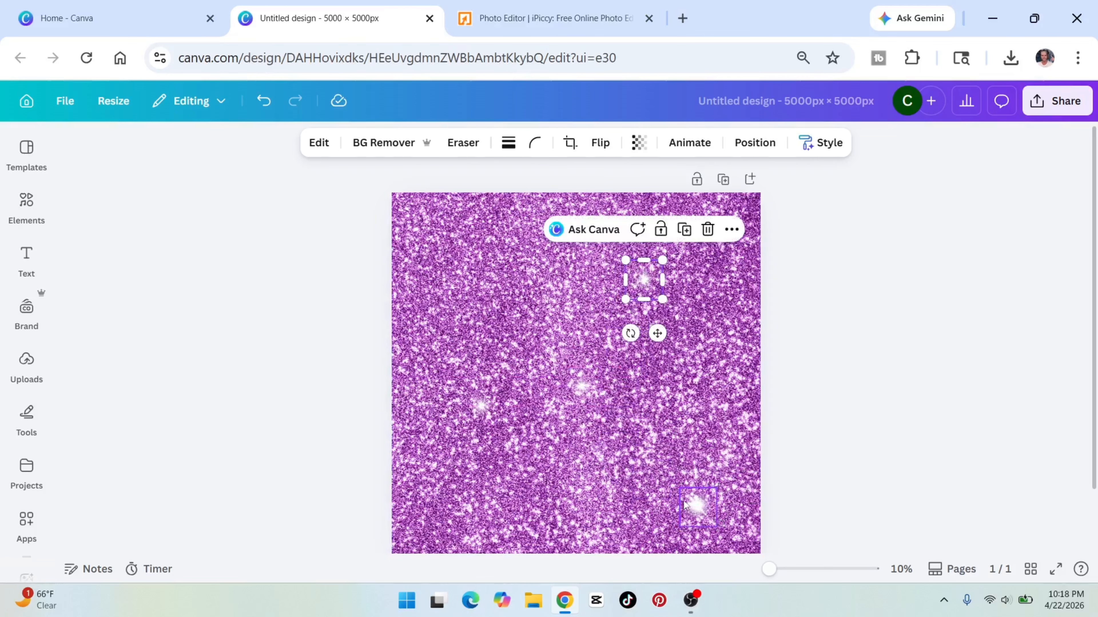
# Duplicate the small flare and spread the copies along the top, left edge and bottom of the glitter background.
pyautogui.click(679, 509)
pyautogui.moveTo(677, 510); pyautogui.dragTo(469, 283)
pyautogui.click(693, 509)
pyautogui.moveTo(693, 508); pyautogui.dragTo(711, 221)
pyautogui.click(697, 507)
pyautogui.click(581, 505)
pyautogui.hotkey('ctrl', 'v')
pyautogui.moveTo(582, 507); pyautogui.dragTo(416, 376)
pyautogui.click(490, 280)
pyautogui.moveTo(490, 280); pyautogui.dragTo(437, 220)
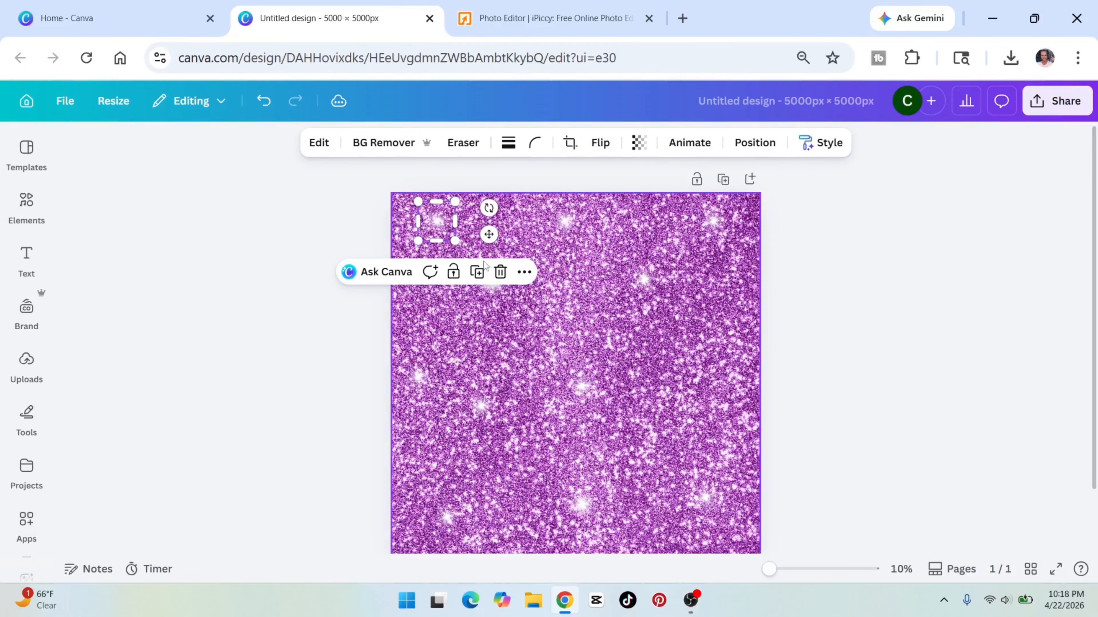
# Fill the gaps around the centre and right side of the glitter background with more copies of the flare.
pyautogui.click(503, 330)
pyautogui.moveTo(501, 292); pyautogui.dragTo(556, 320)
pyautogui.click(581, 386)
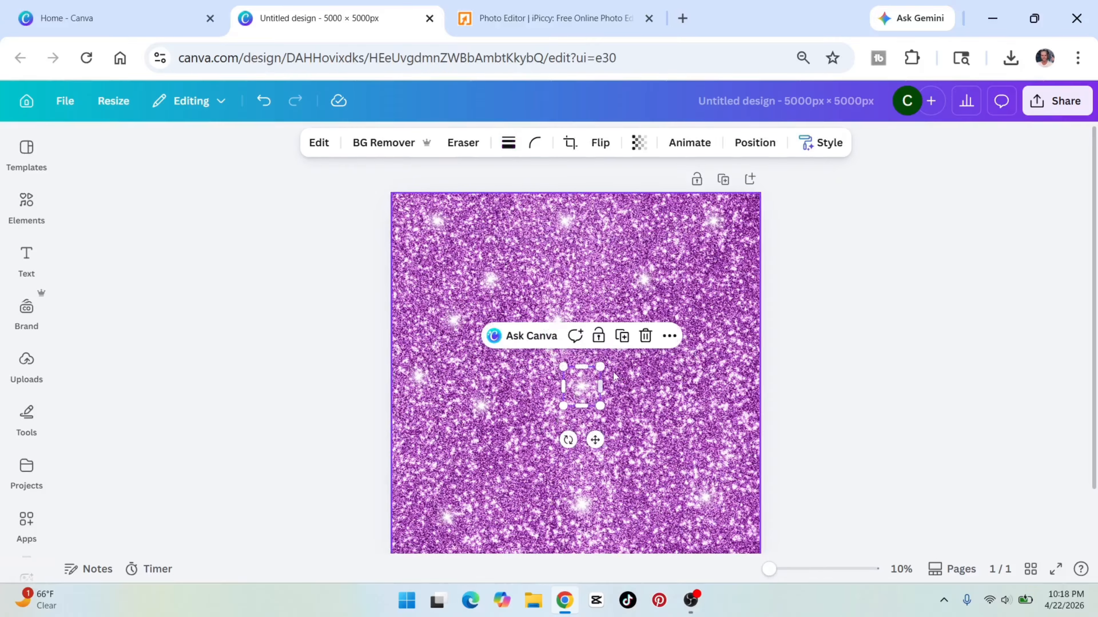
pyautogui.moveTo(582, 386); pyautogui.dragTo(634, 436)
pyautogui.moveTo(610, 331); pyautogui.dragTo(704, 385)
pyautogui.click(604, 318)
pyautogui.click(618, 339)
pyautogui.click(828, 426)
# Place two more flare copies in the lower part of the glitter background, one left and one right of centre.
pyautogui.click(581, 502)
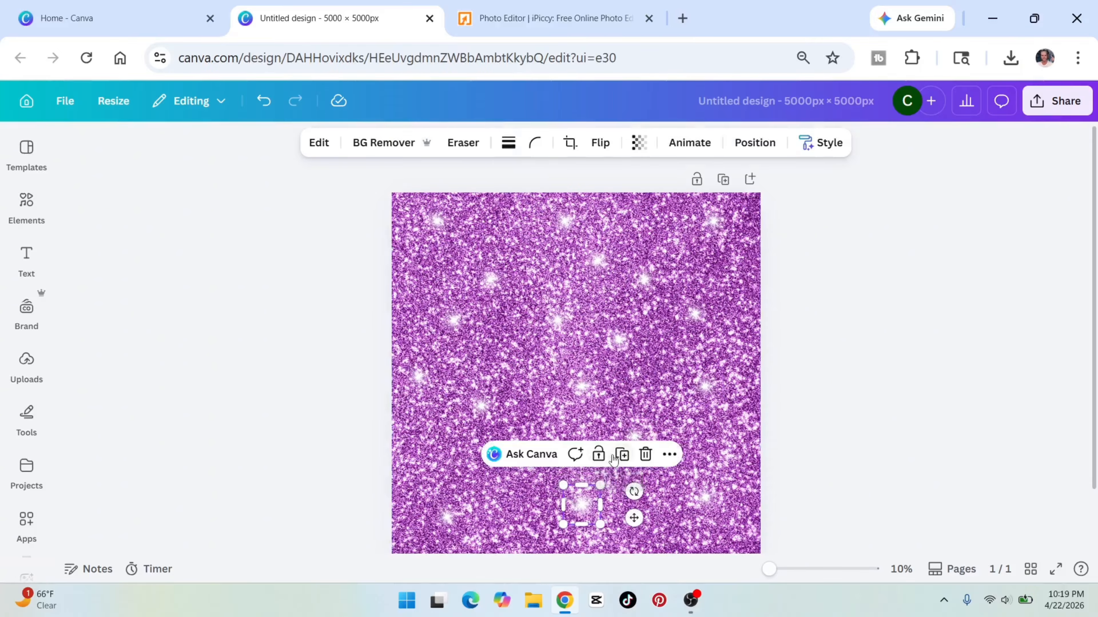
pyautogui.moveTo(581, 504); pyautogui.dragTo(492, 474)
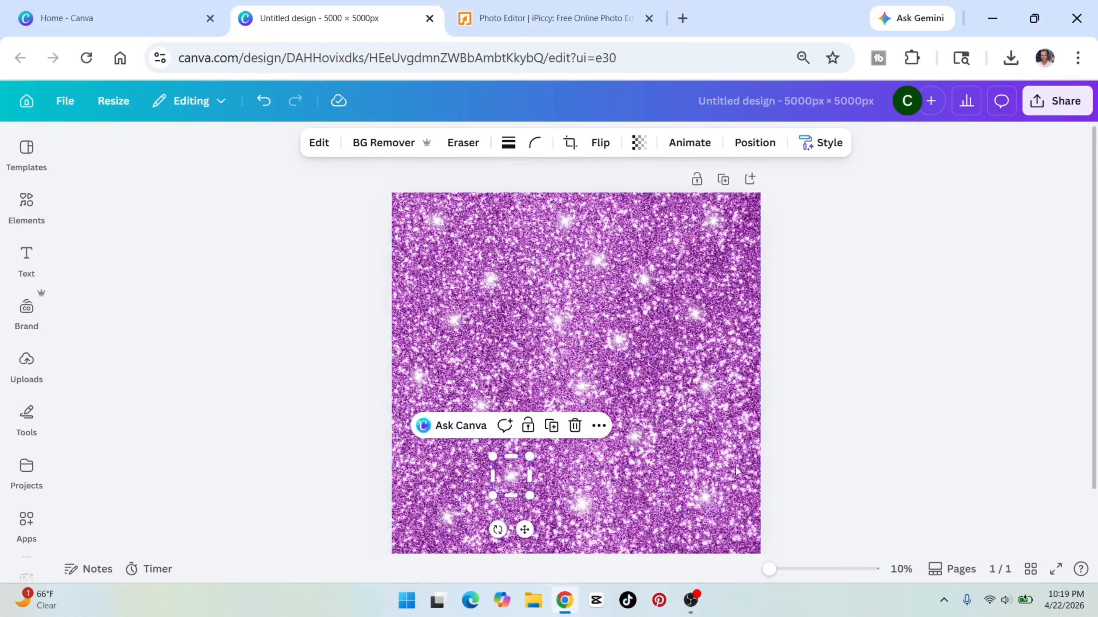
pyautogui.click(904, 378)
pyautogui.click(633, 437)
pyautogui.moveTo(633, 437); pyautogui.dragTo(648, 528)
pyautogui.click(850, 359)
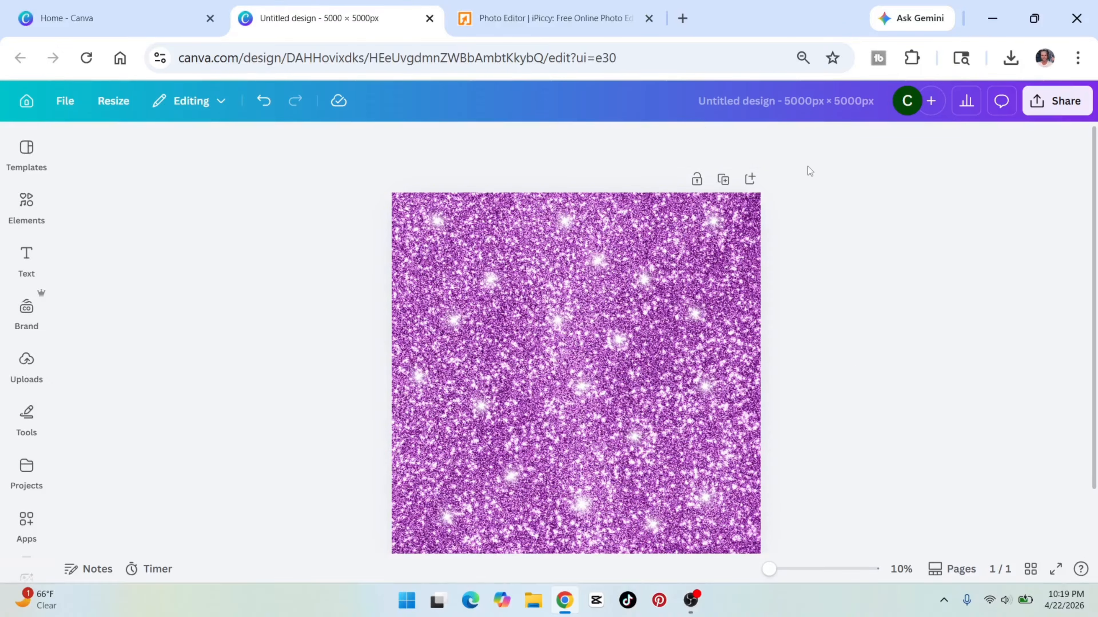
# Download the finished glitter design as a PNG.
pyautogui.click(1068, 104)
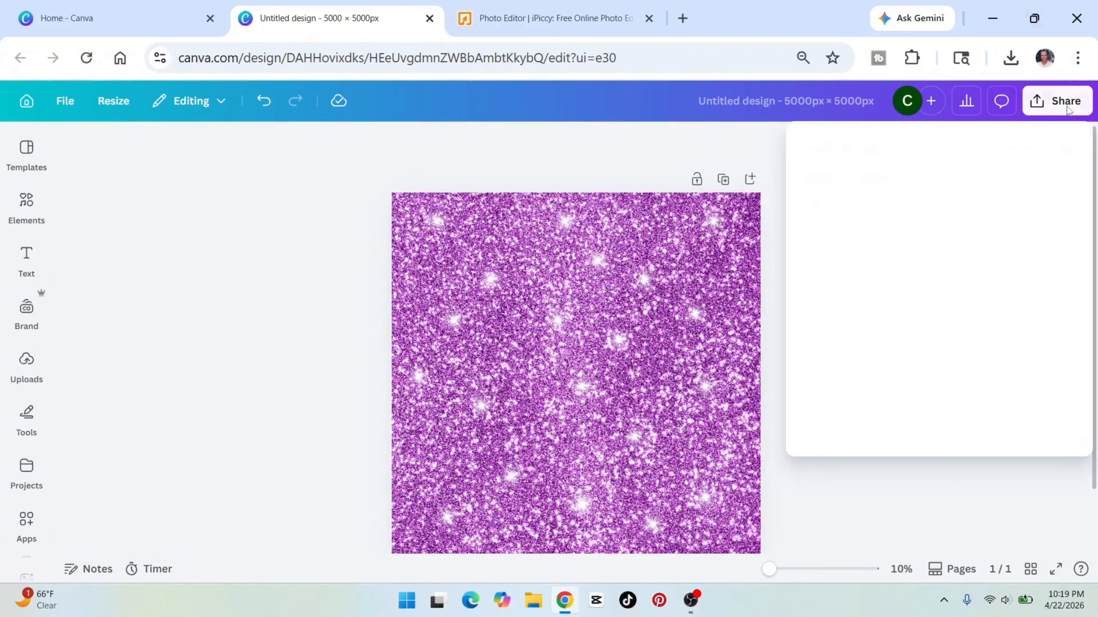
pyautogui.click(1067, 104)
pyautogui.click(1067, 104)
pyautogui.click(831, 443)
pyautogui.click(923, 427)
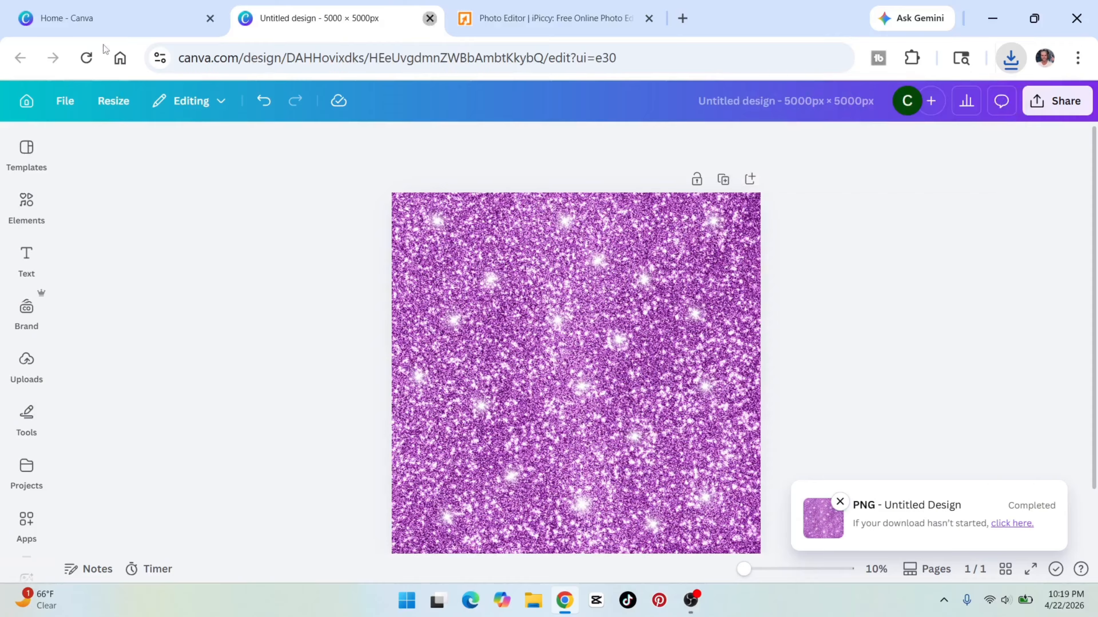
# Create a new custom-size design of 5000 × 3000 px and add a heading text box to it.
pyautogui.click(430, 18)
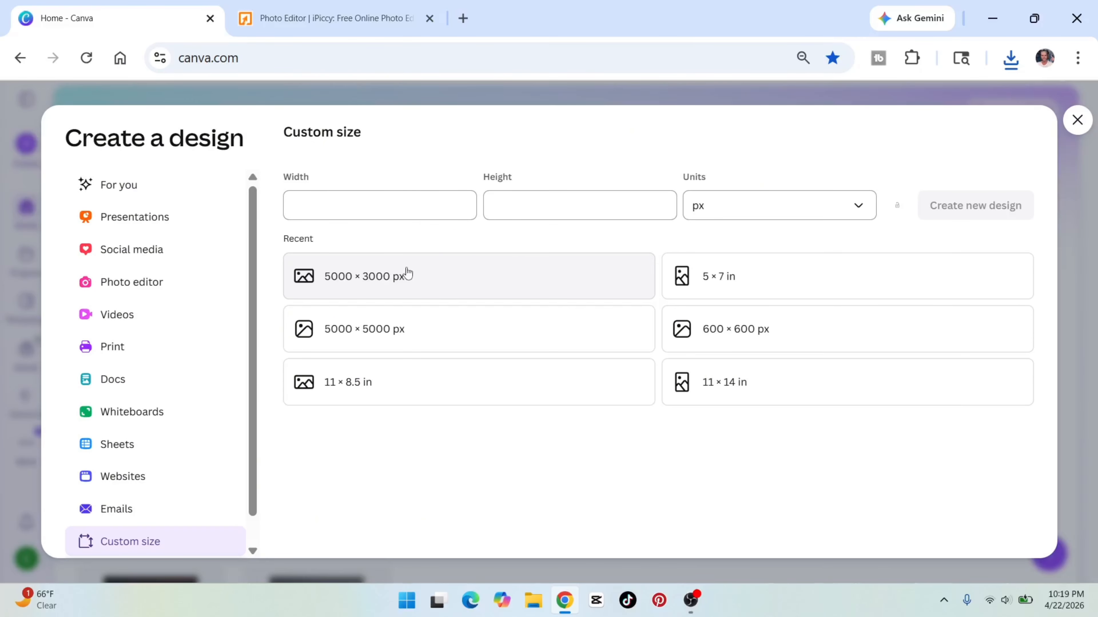
pyautogui.click(431, 279)
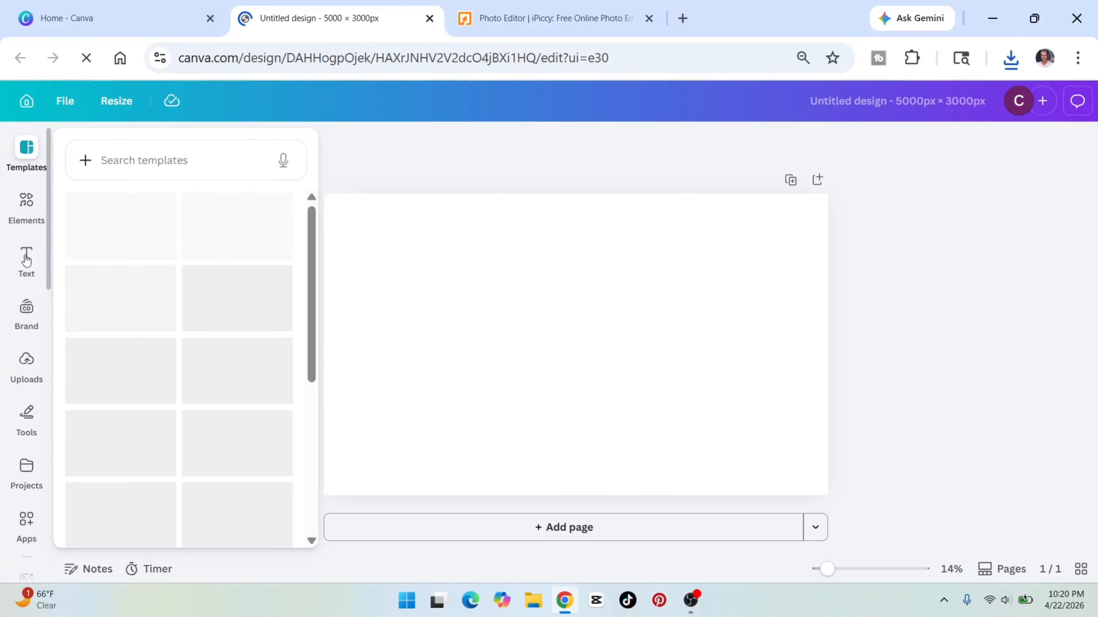
pyautogui.click(27, 255)
pyautogui.click(179, 352)
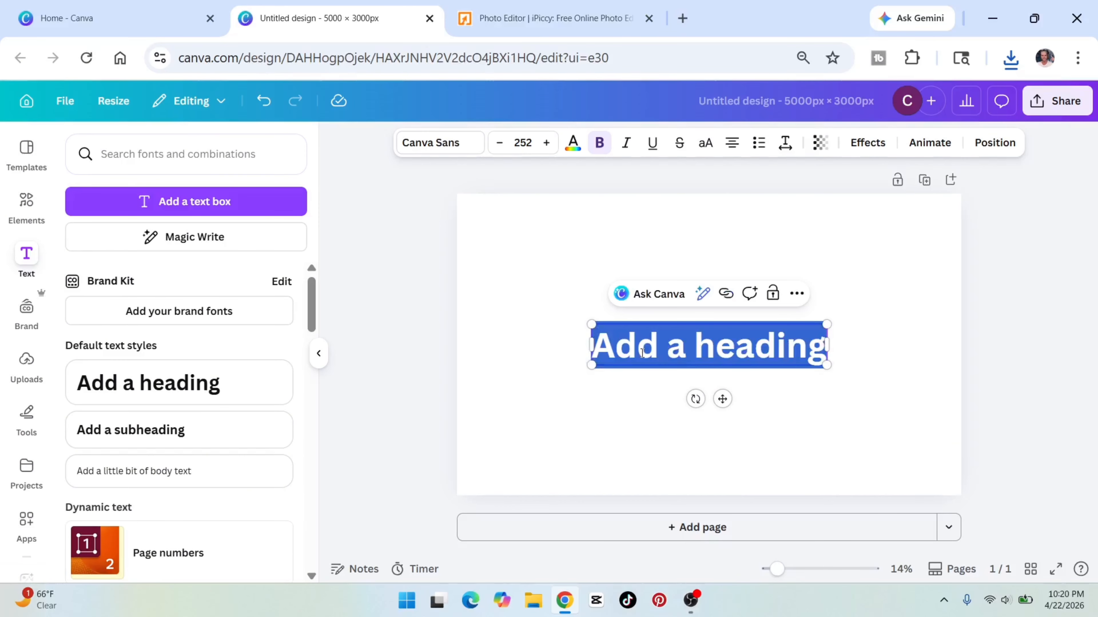
# Replace the heading text with "Glitter" and set its font to Great Vibes.
pyautogui.write('Glitter')
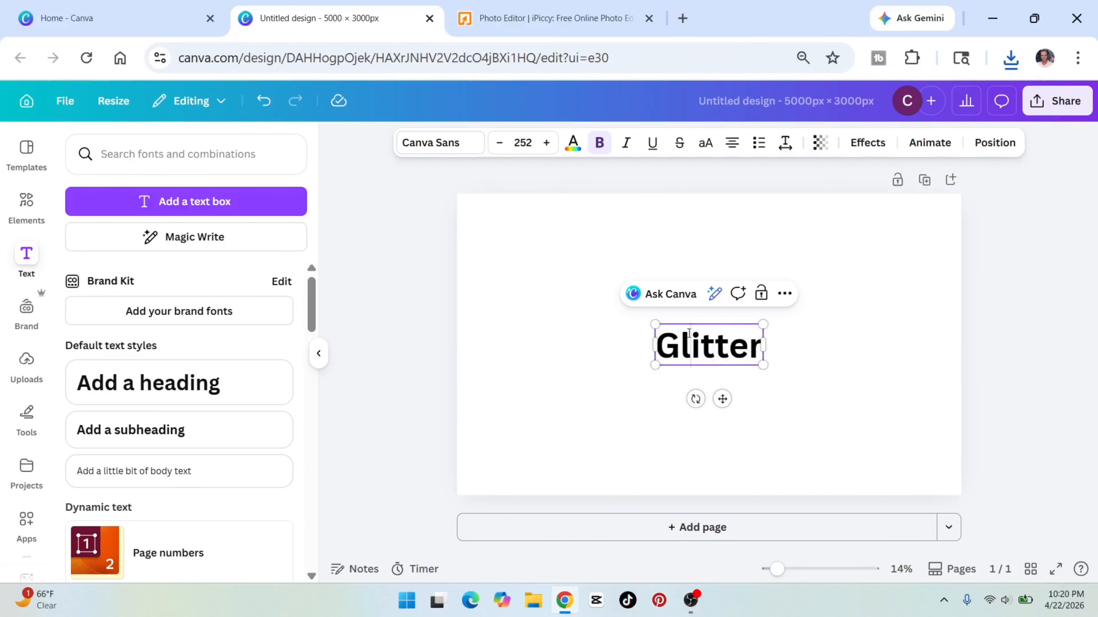
pyautogui.doubleClick(688, 333)
pyautogui.click(436, 144)
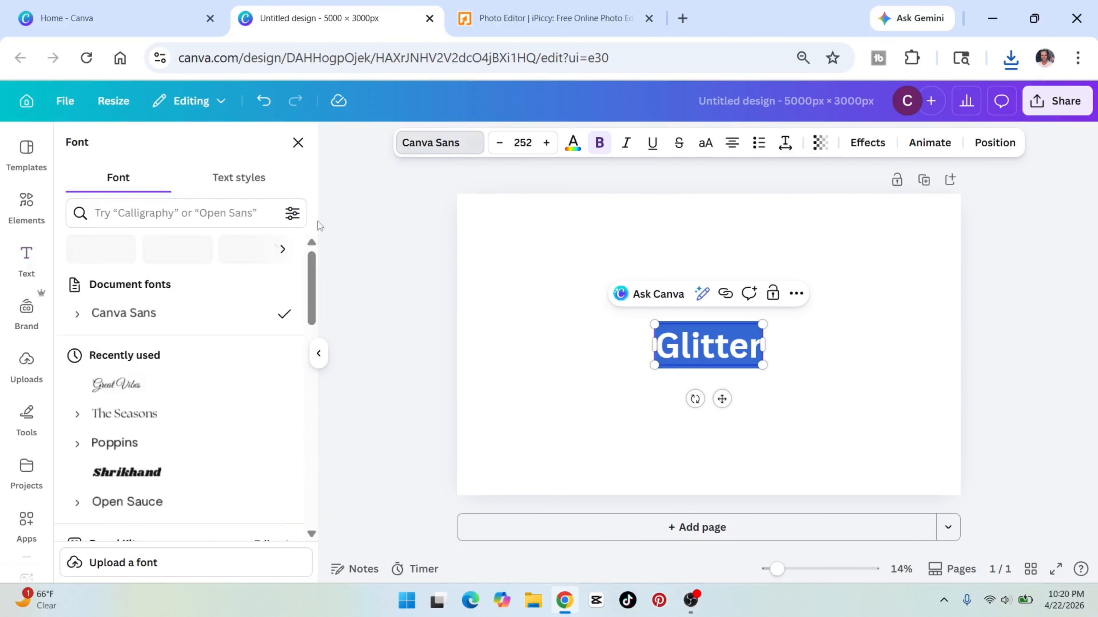
pyautogui.click(115, 216)
pyautogui.write('g')
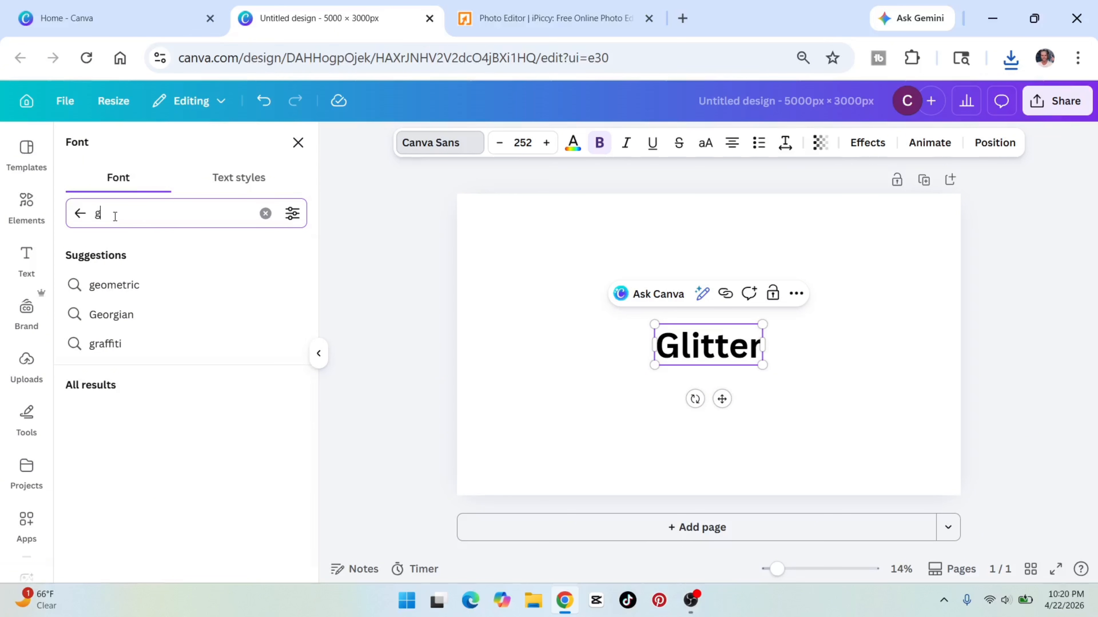
pyautogui.write('reat')
pyautogui.click(116, 285)
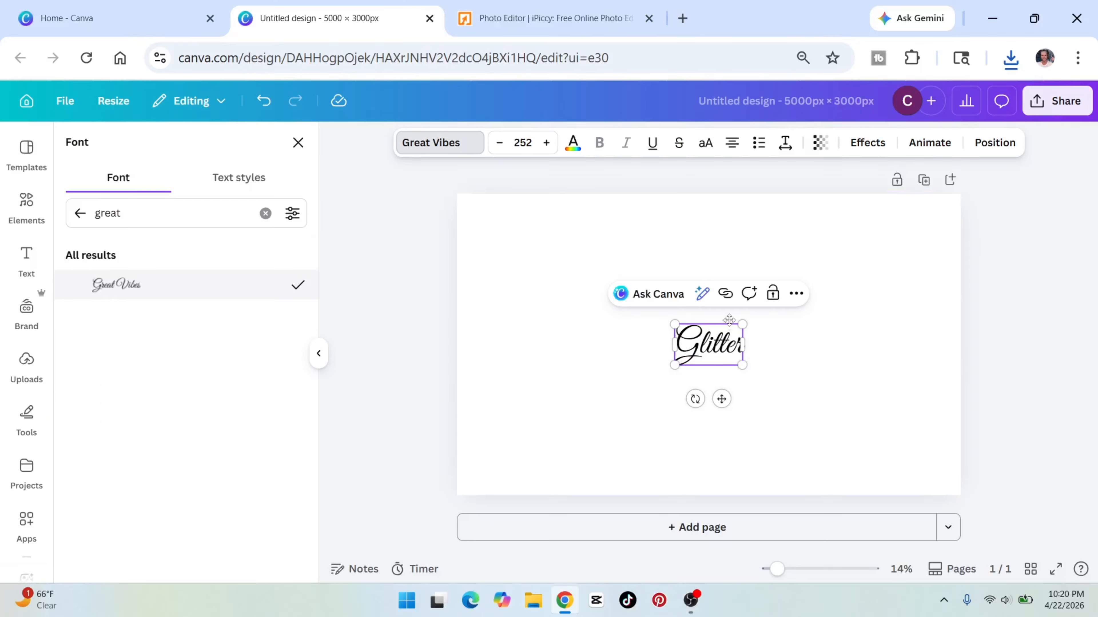
# Enlarge the Glitter text until it nearly fills the page and centre it on the canvas.
pyautogui.moveTo(741, 367); pyautogui.dragTo(1034, 540)
pyautogui.moveTo(820, 434); pyautogui.dragTo(709, 389)
pyautogui.click(623, 345)
pyautogui.moveTo(869, 397); pyautogui.dragTo(723, 313)
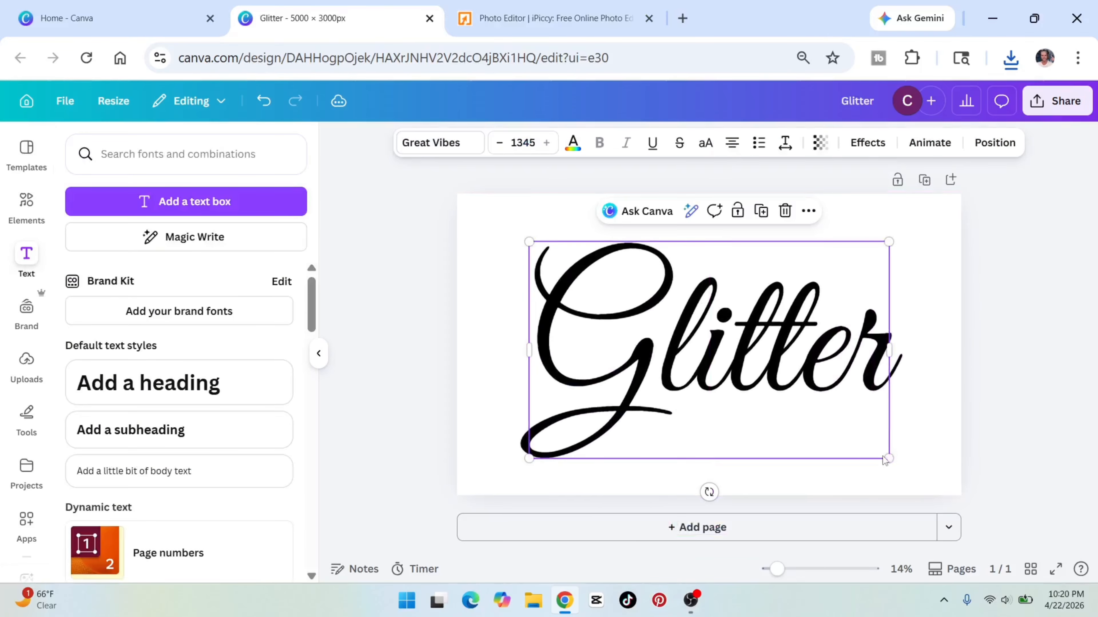
pyautogui.moveTo(889, 459); pyautogui.dragTo(952, 495)
pyautogui.click(1002, 471)
pyautogui.moveTo(697, 377); pyautogui.dragTo(665, 353)
pyautogui.click(993, 396)
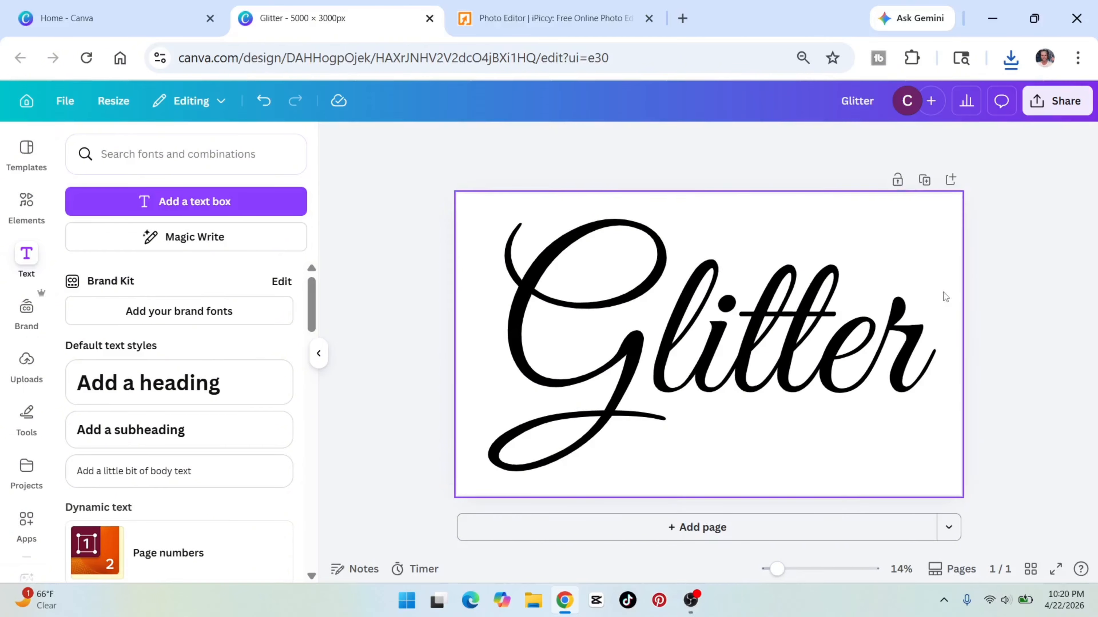
# Download the text design as a PNG with a transparent background.
pyautogui.click(1051, 110)
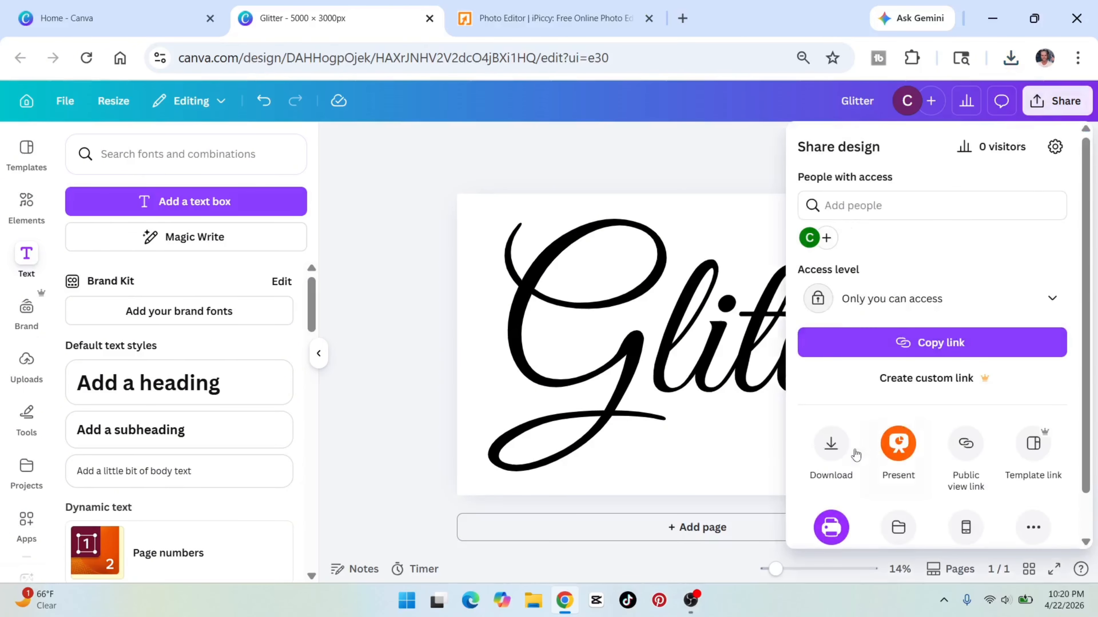
pyautogui.click(854, 454)
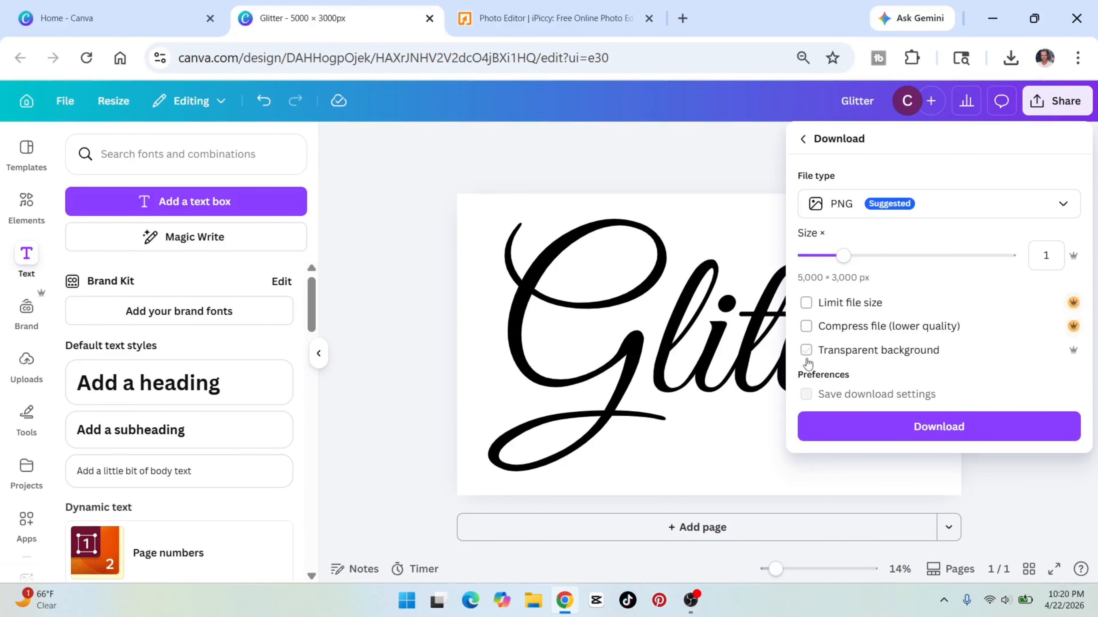
pyautogui.click(806, 355)
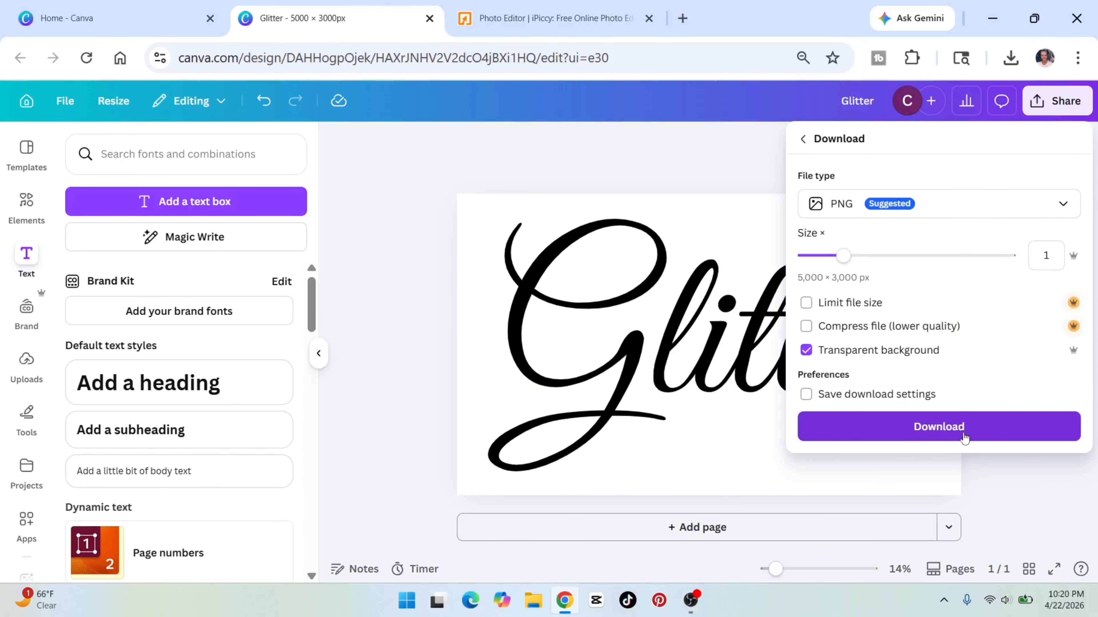
pyautogui.click(964, 427)
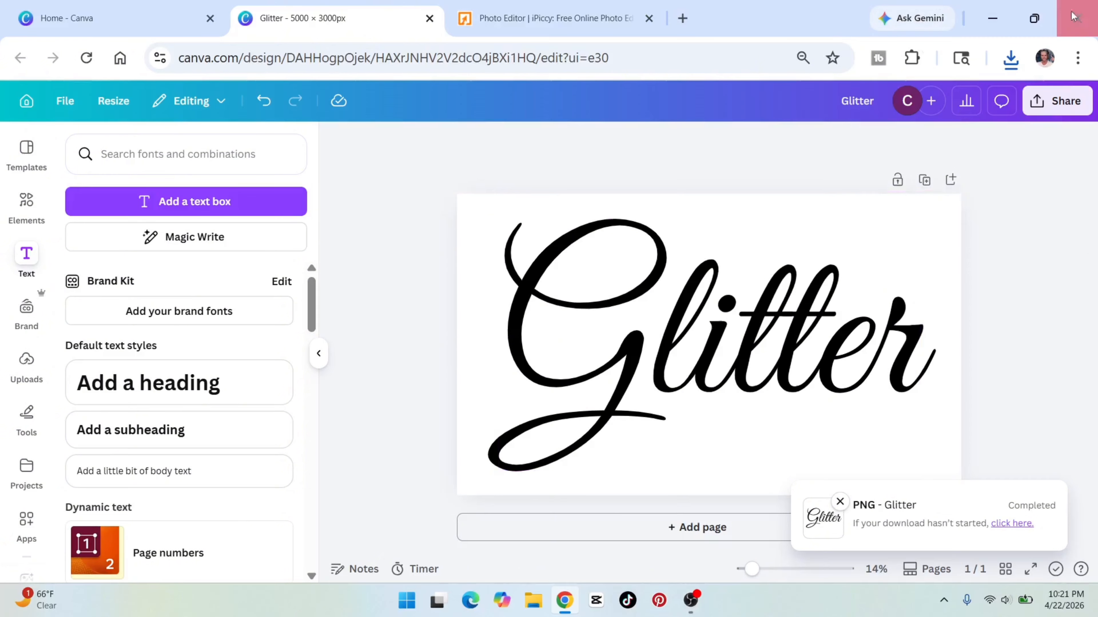
# Switch to iPiccy, start a new design and import the Glitter and Untitled design (49) images.
pyautogui.click(557, 20)
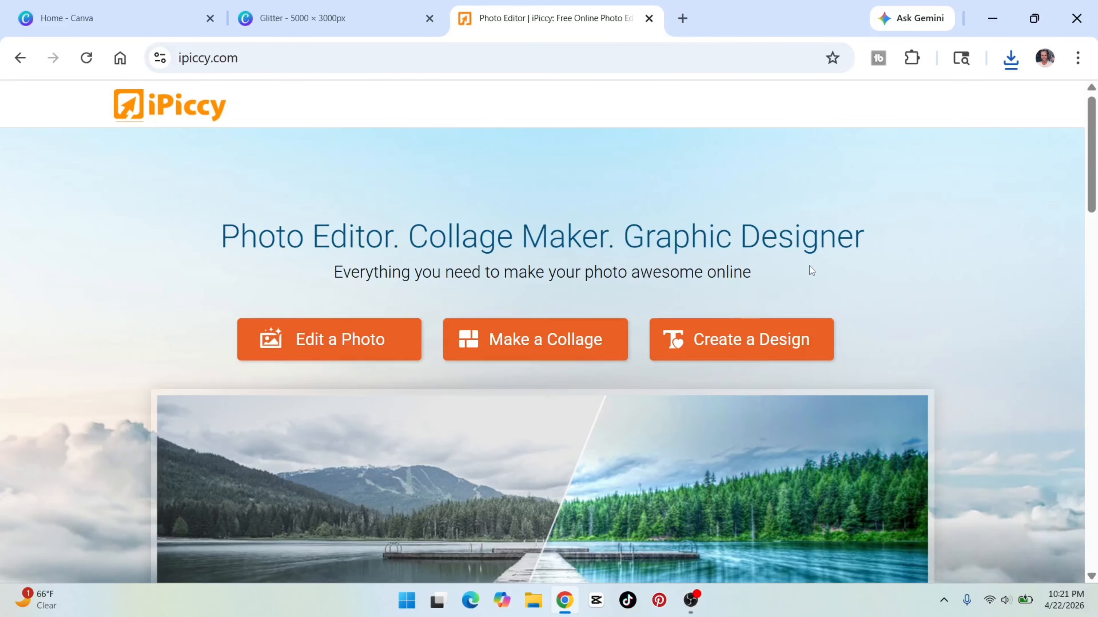
pyautogui.click(772, 339)
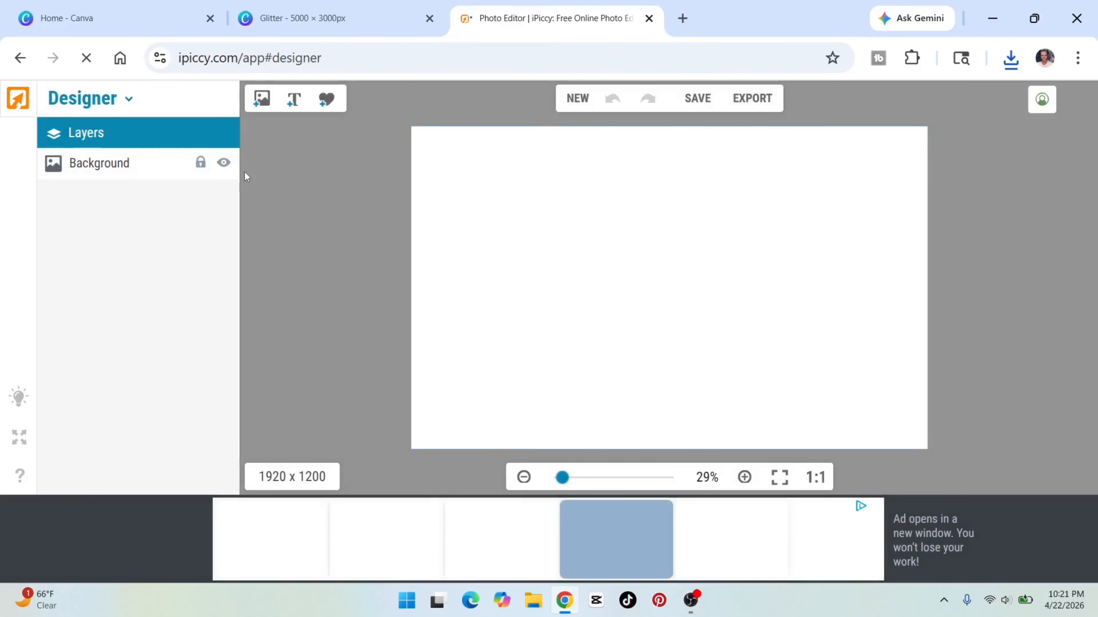
pyautogui.click(261, 100)
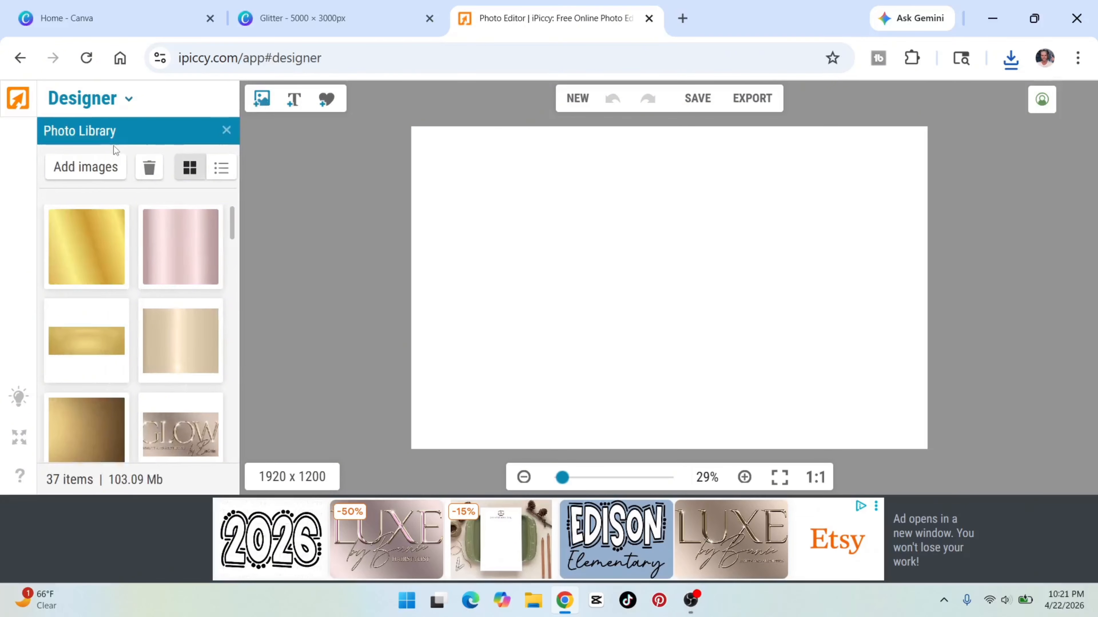
pyautogui.click(86, 166)
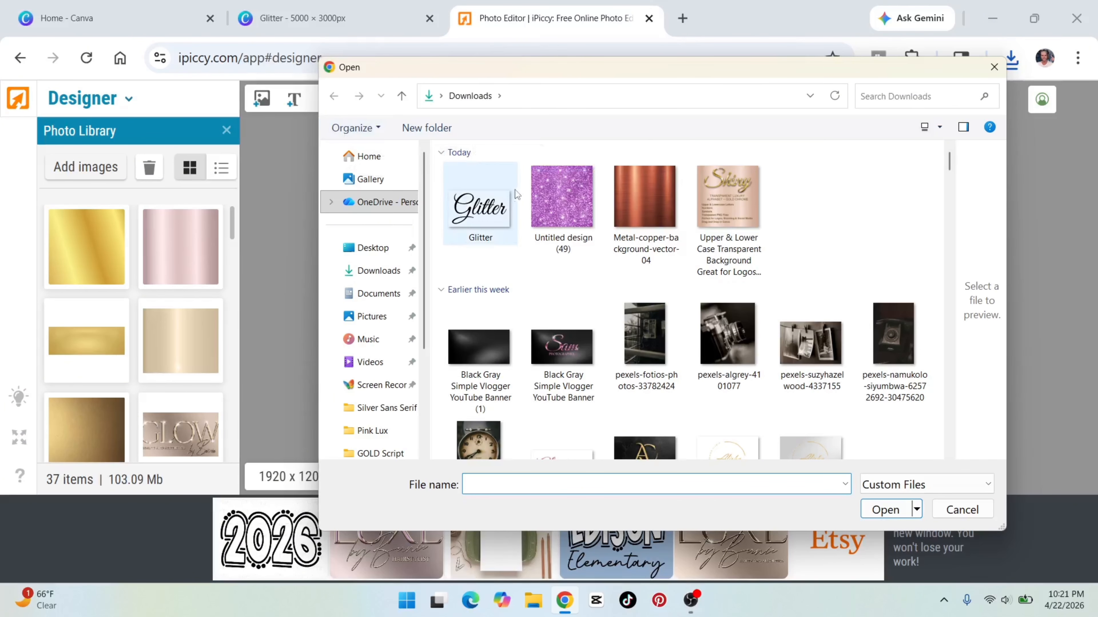
pyautogui.click(491, 201)
pyautogui.keyDown('ctrl'); pyautogui.click(561, 199); pyautogui.keyUp('ctrl')
pyautogui.click(882, 510)
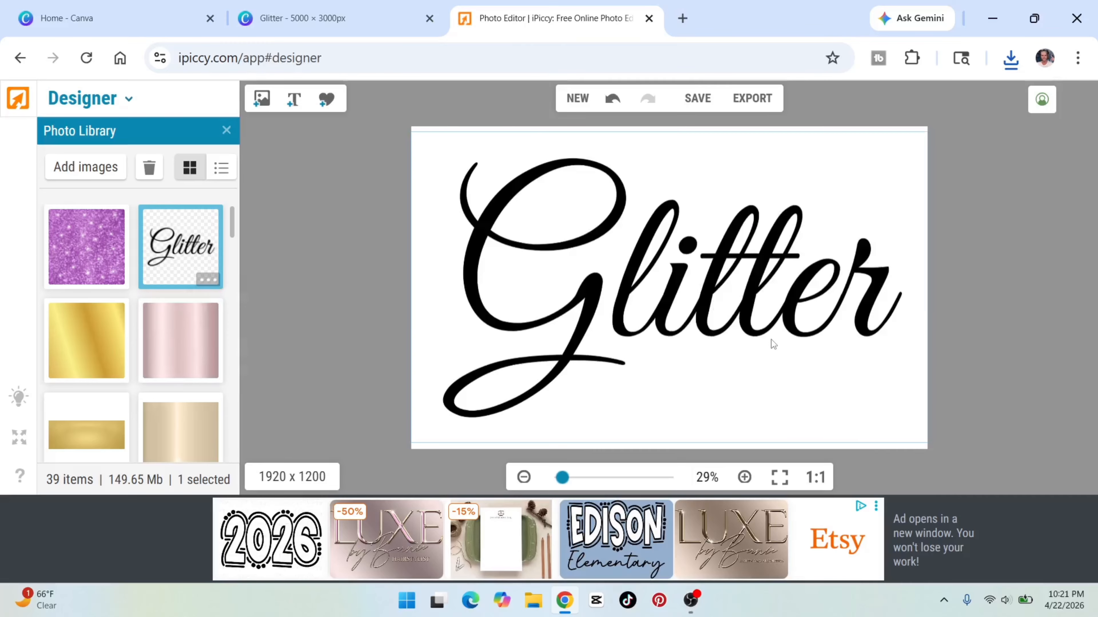
# Add the purple glitter background image to the canvas over the Glitter text.
pyautogui.moveTo(77, 236)
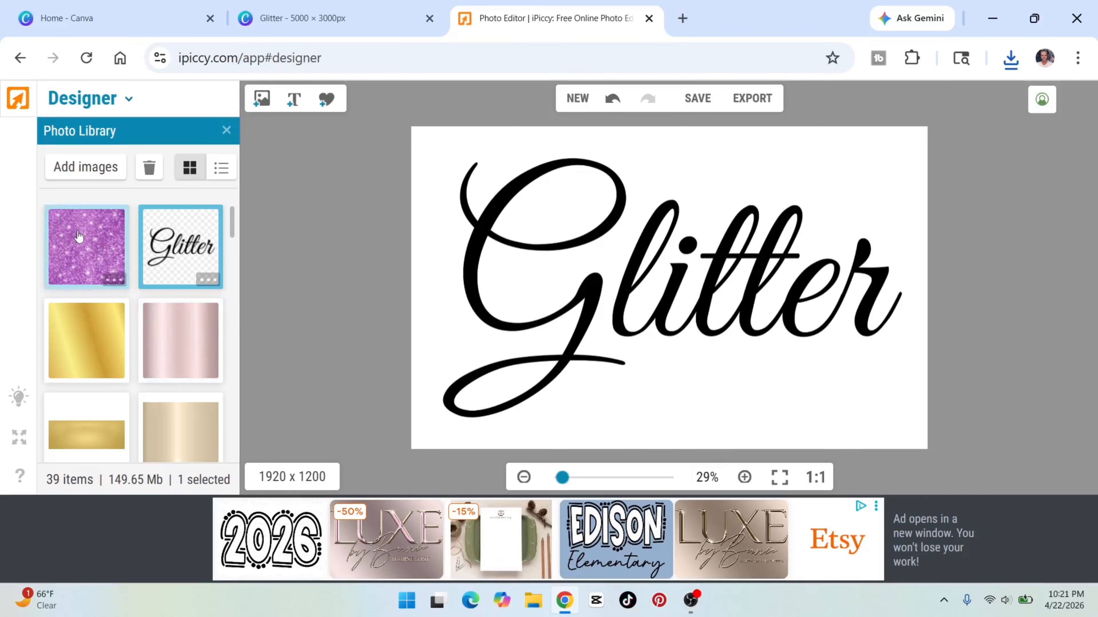
pyautogui.click(113, 280)
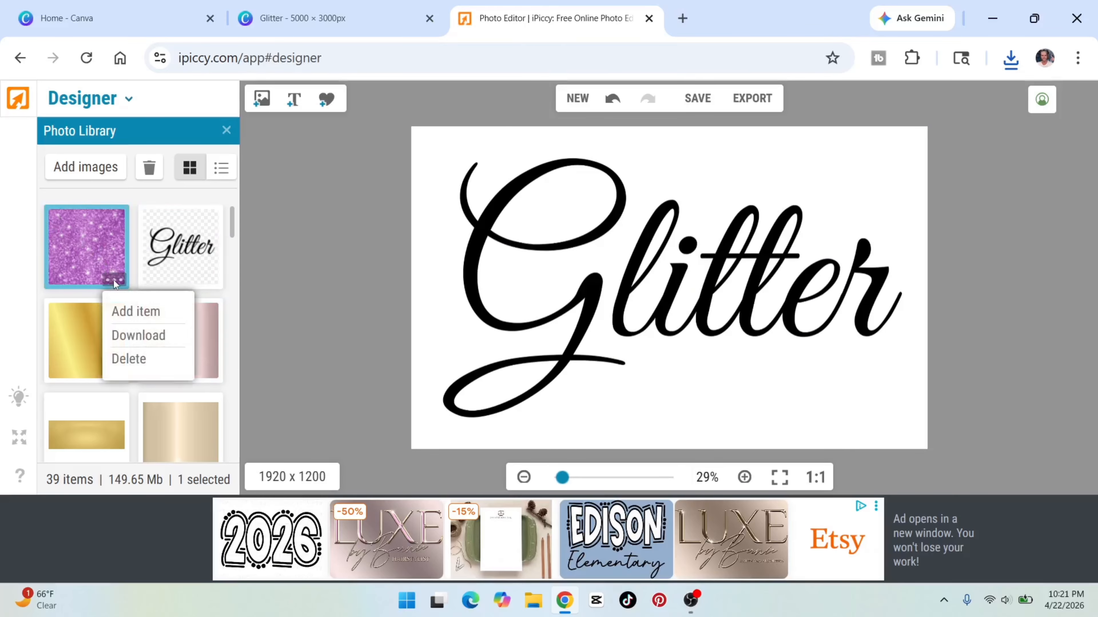
pyautogui.click(136, 311)
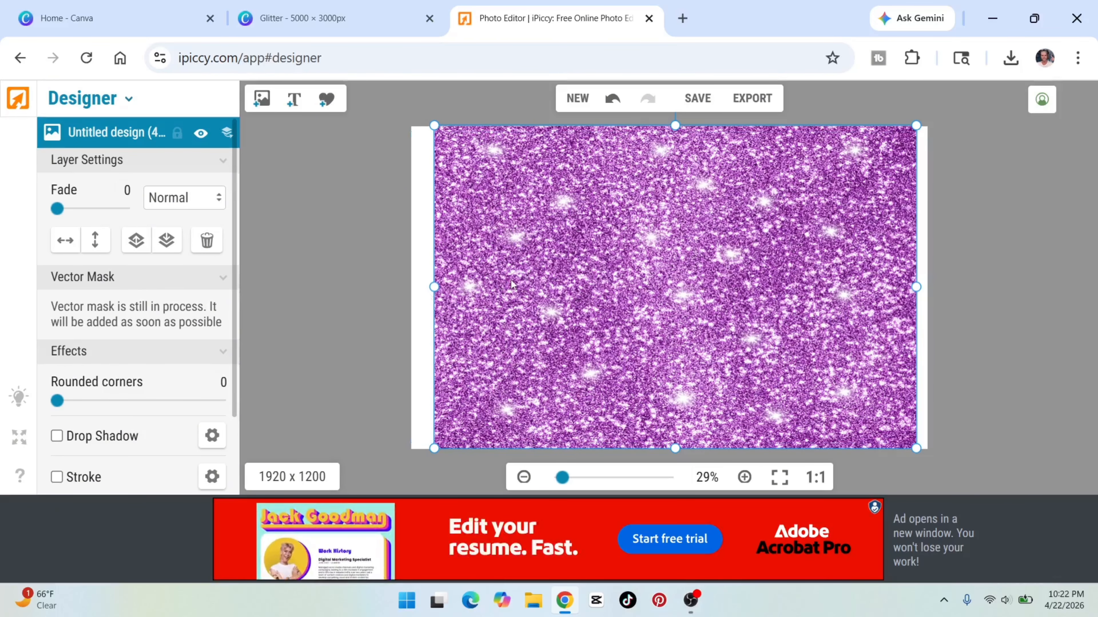
# Set the purple glitter layer's blend mode to Lighten and save the image to the computer.
pyautogui.click(185, 198)
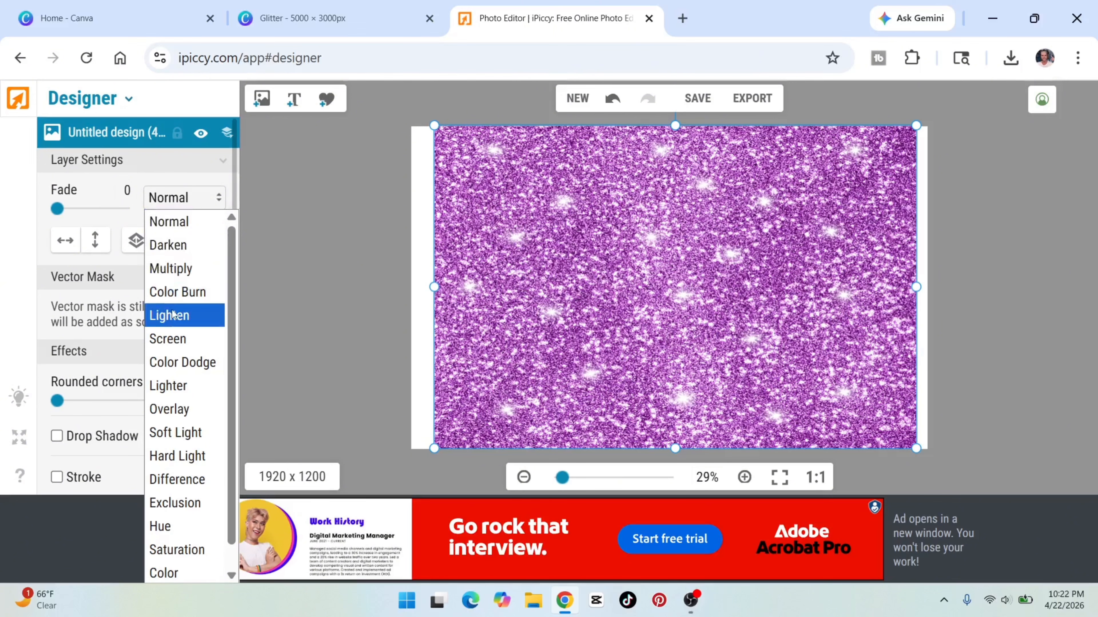
pyautogui.click(173, 315)
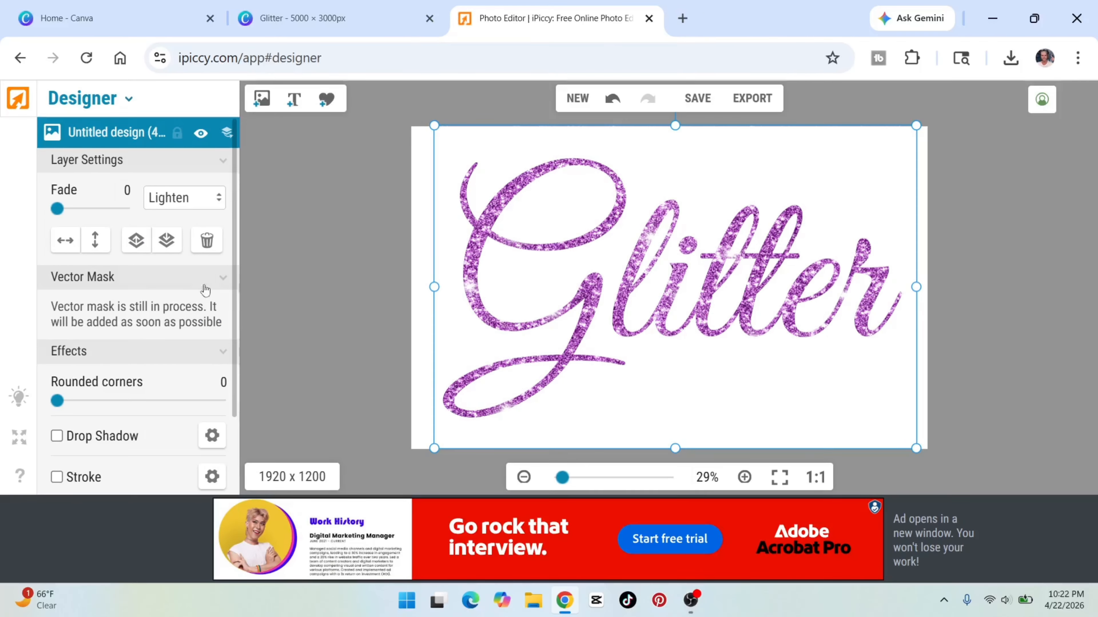
pyautogui.click(283, 219)
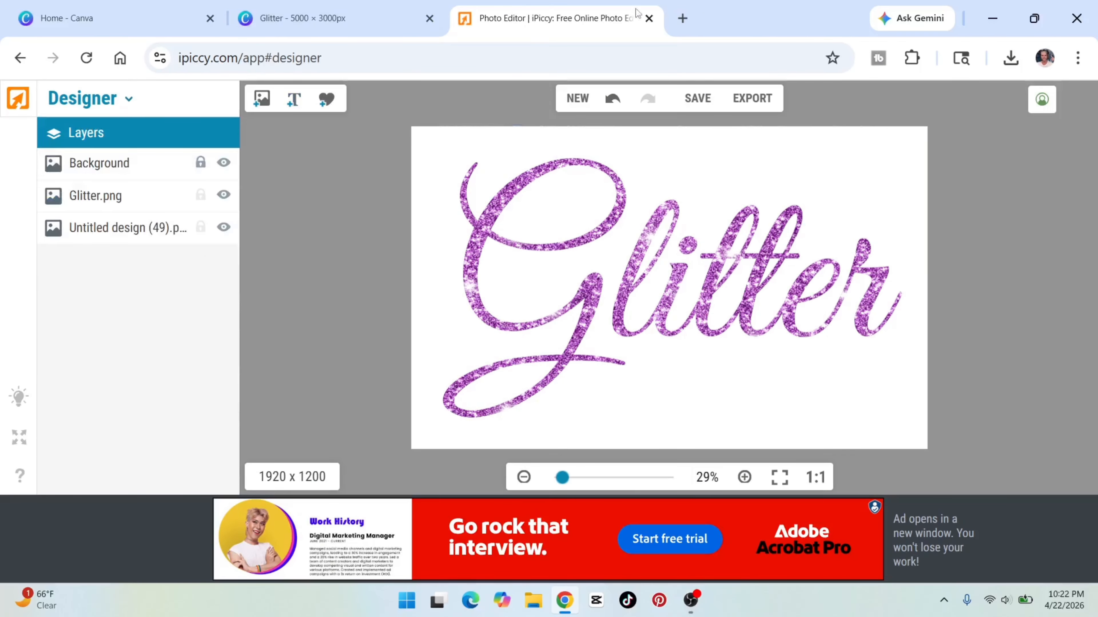
pyautogui.click(695, 99)
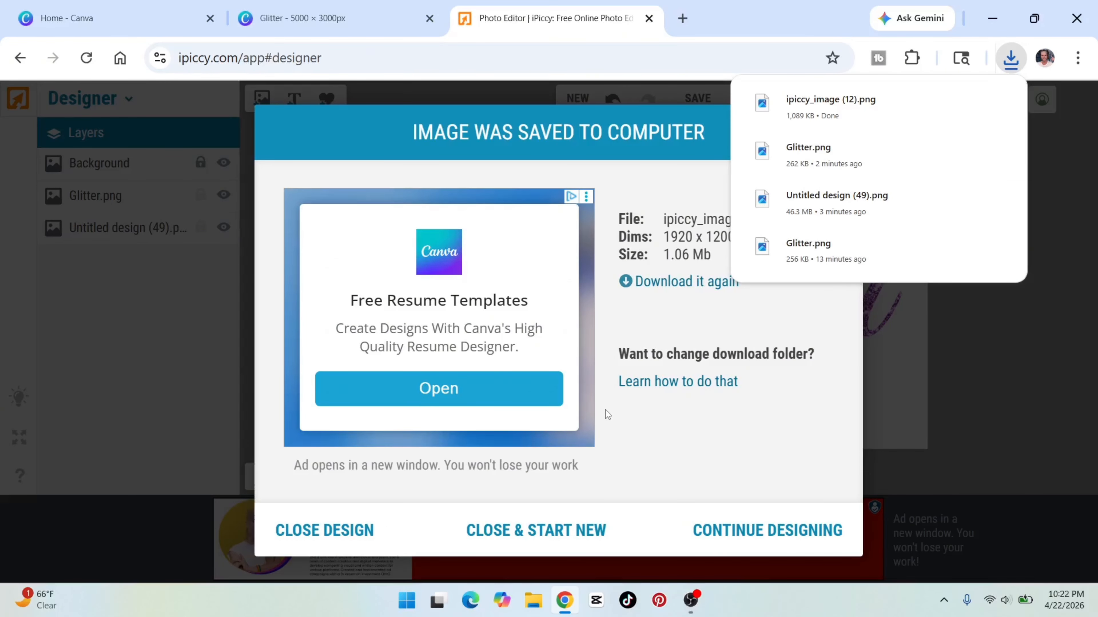
# Switch back to Canva and replace the black Glitter text with the uploaded ipiccy_image (12) file.
pyautogui.hotkey('ctrl', 'shift', 'Tab')
pyautogui.press('Delete')
pyautogui.click(26, 365)
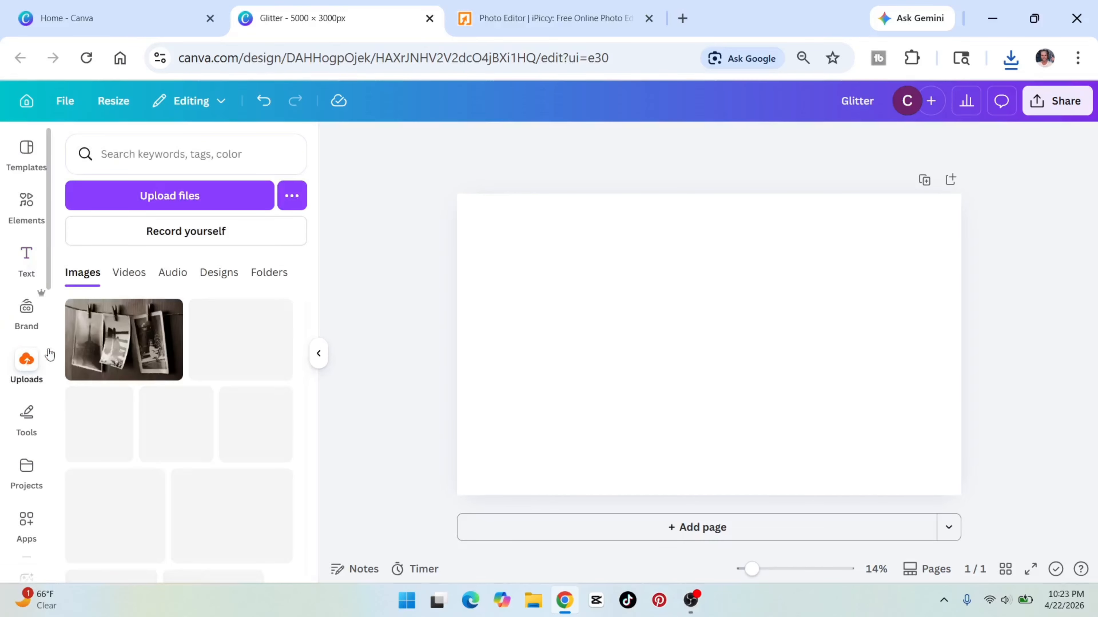
pyautogui.click(167, 196)
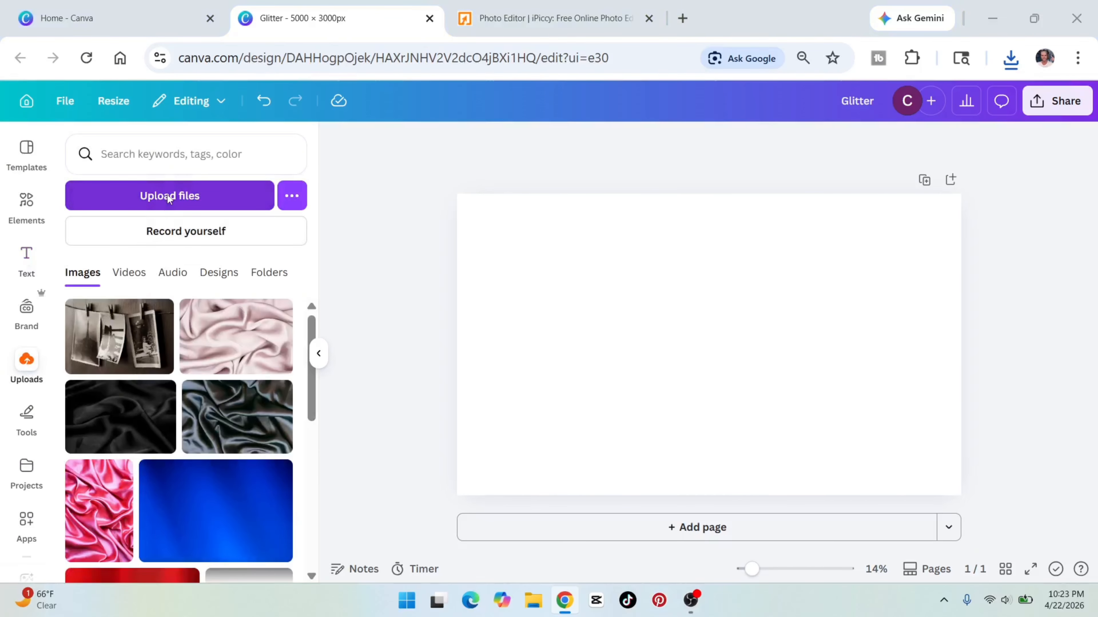
pyautogui.doubleClick(477, 211)
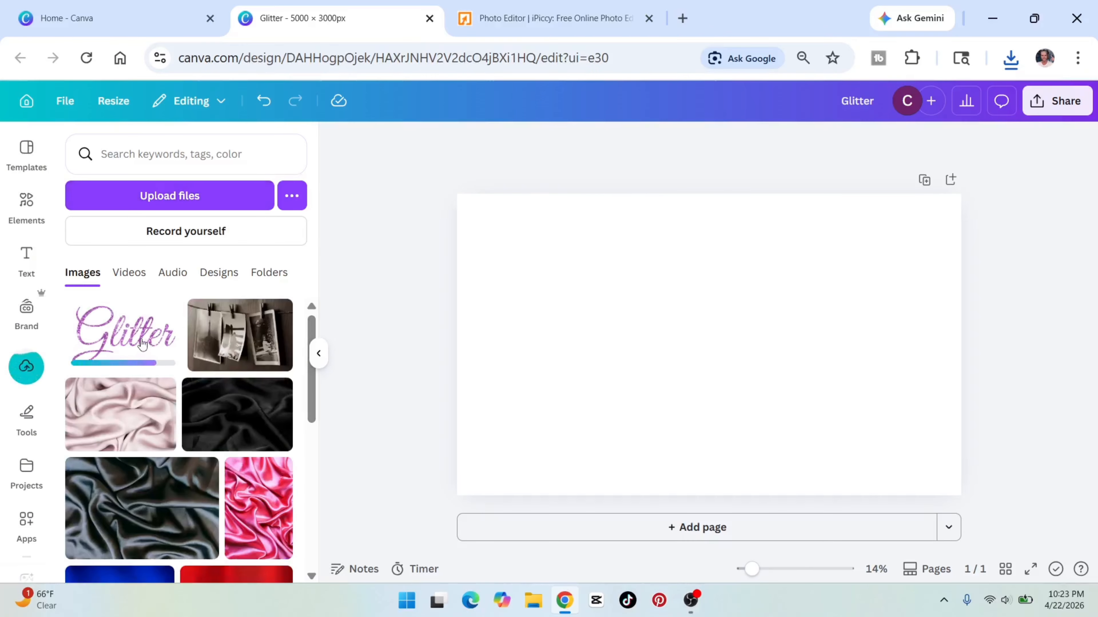
pyautogui.click(143, 345)
pyautogui.click(319, 353)
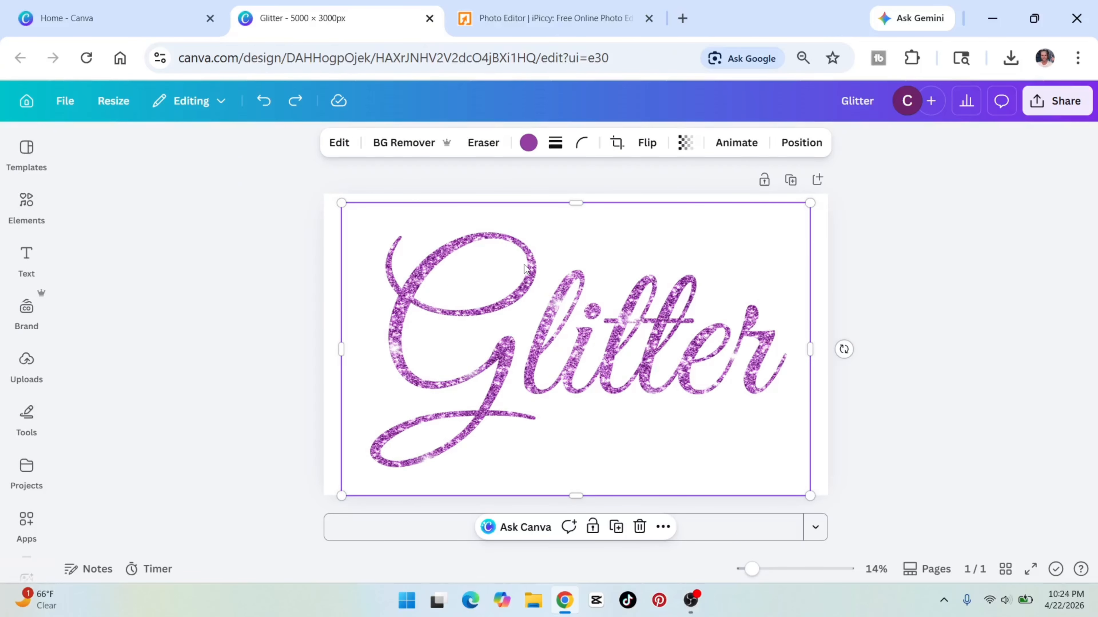
# Remove the background of the purple Glitter image and apply the Outline shadow to it.
pyautogui.click(398, 142)
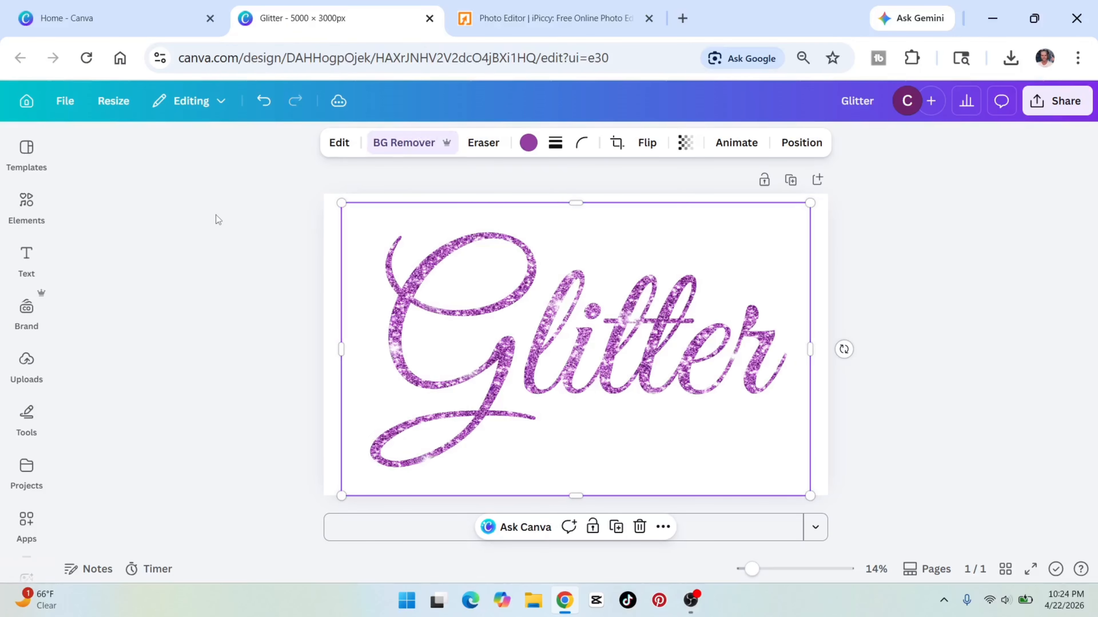
pyautogui.click(345, 148)
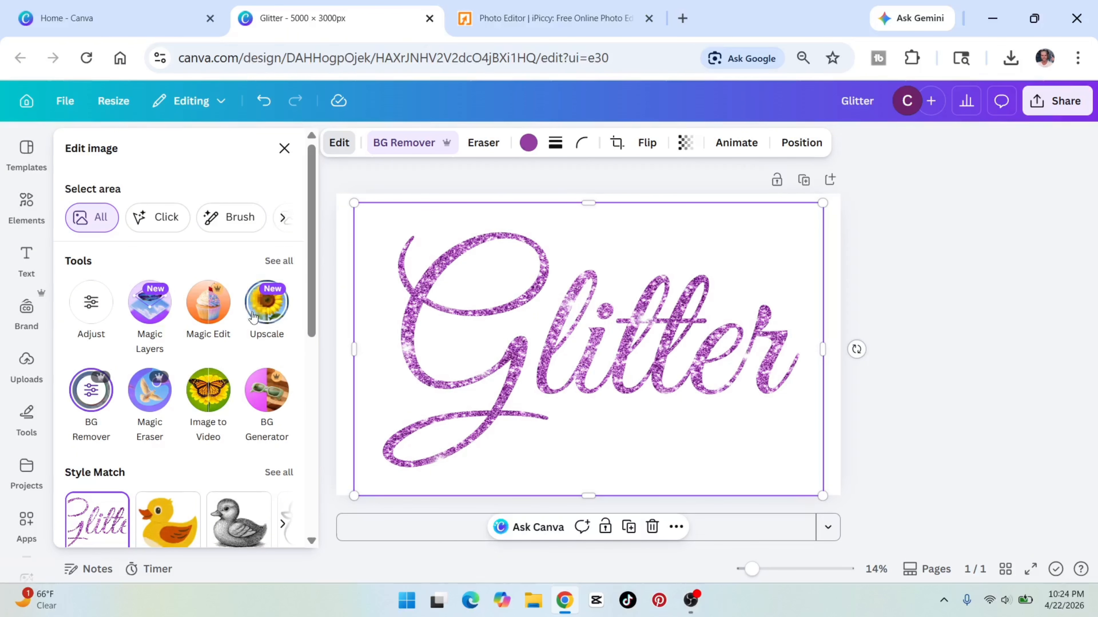
pyautogui.scroll(-10, 253, 318)
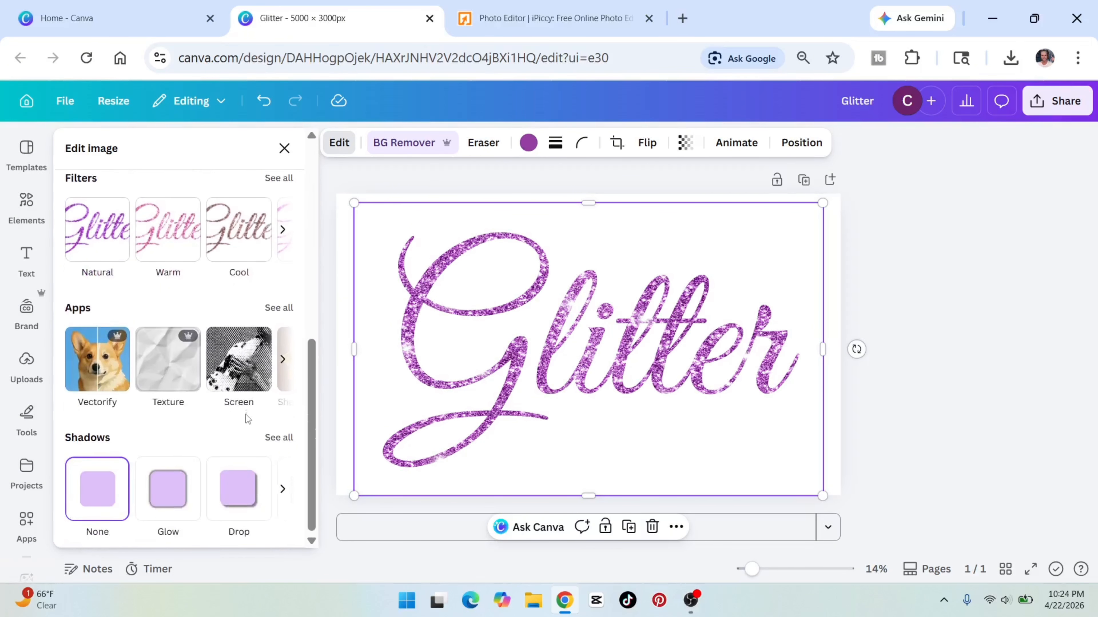
pyautogui.click(280, 438)
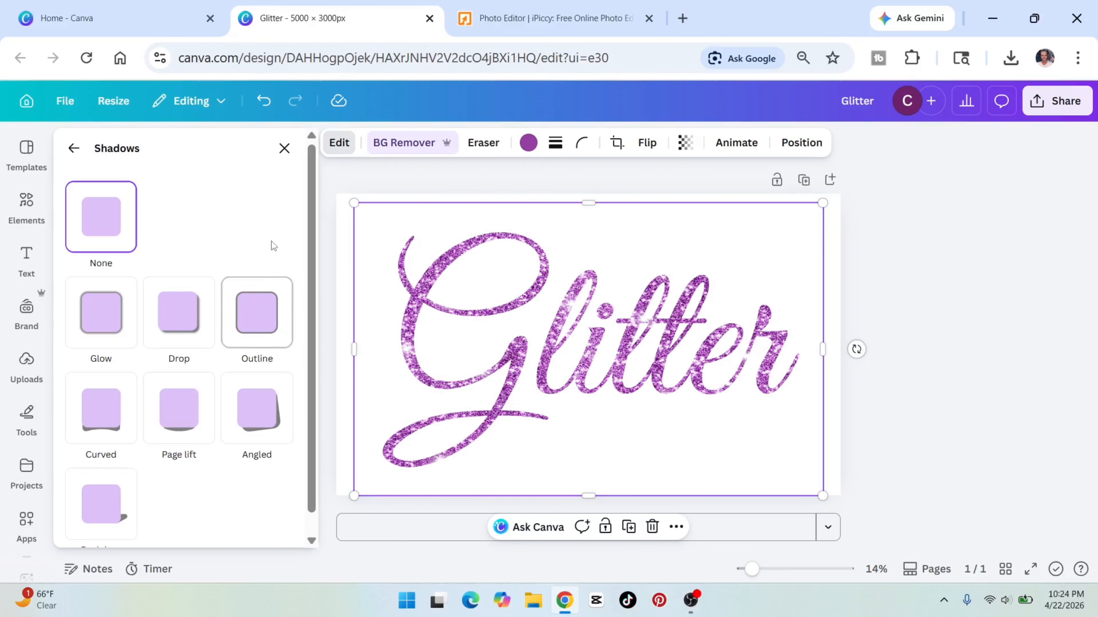
pyautogui.click(268, 287)
# Set the outline's colour to purple #A732B6.
pyautogui.scroll(-5, 260, 316)
pyautogui.click(281, 467)
pyautogui.click(451, 393)
pyautogui.moveTo(384, 307); pyautogui.dragTo(433, 321)
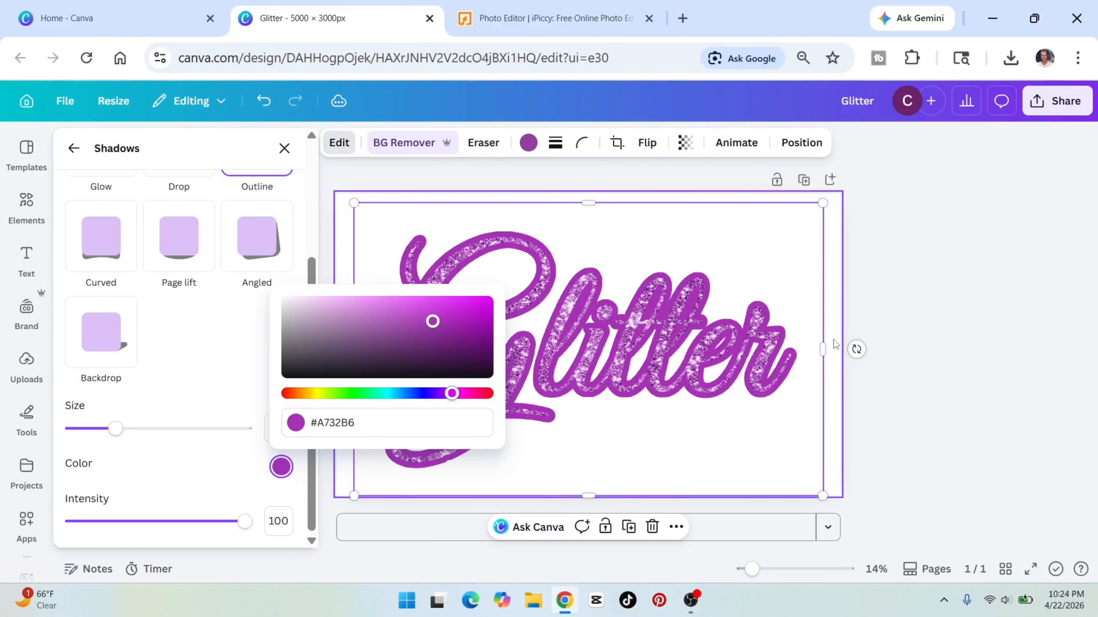
pyautogui.click(868, 338)
pyautogui.click(284, 148)
# Set the Glitter image's outline size to 9 and its intensity to 100.
pyautogui.click(339, 143)
pyautogui.click(101, 346)
pyautogui.scroll(-5, 172, 367)
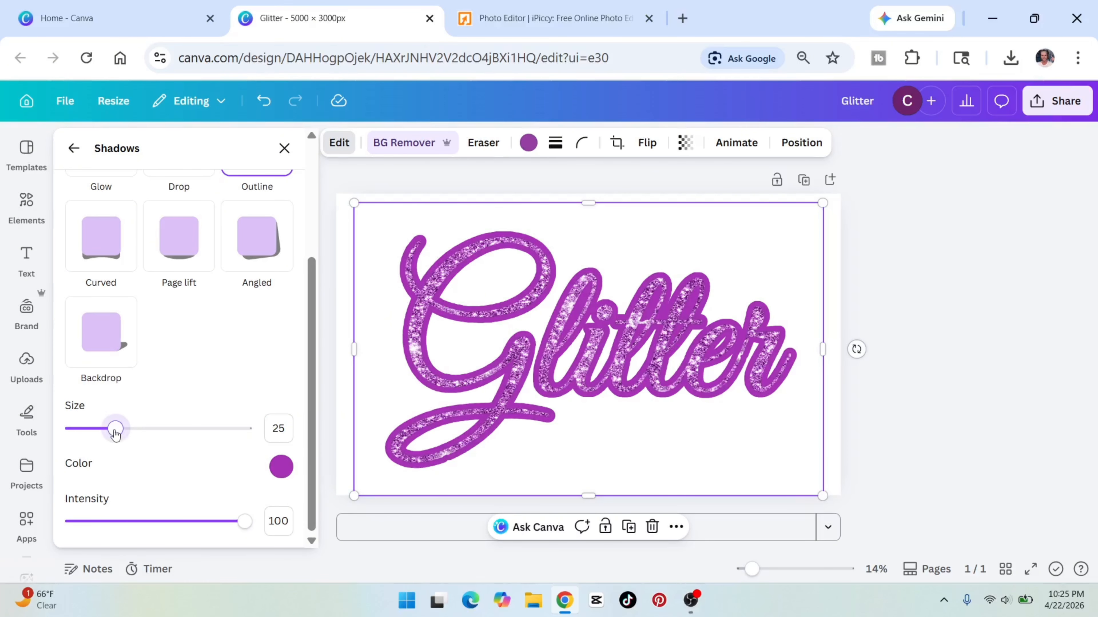
pyautogui.moveTo(115, 433); pyautogui.dragTo(87, 437)
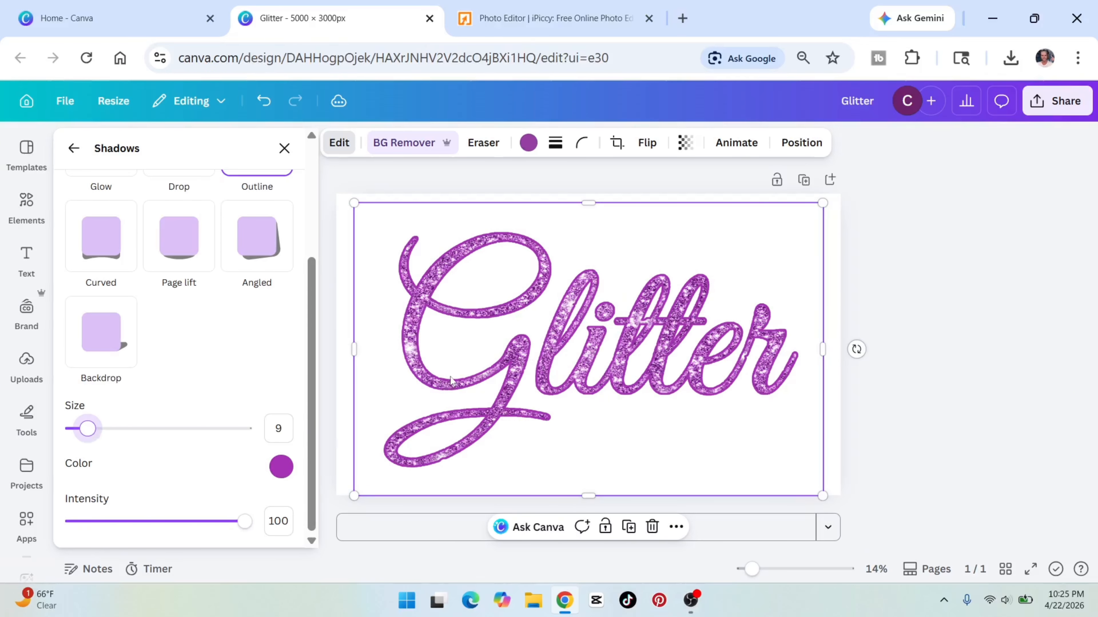
pyautogui.moveTo(245, 522); pyautogui.dragTo(273, 524)
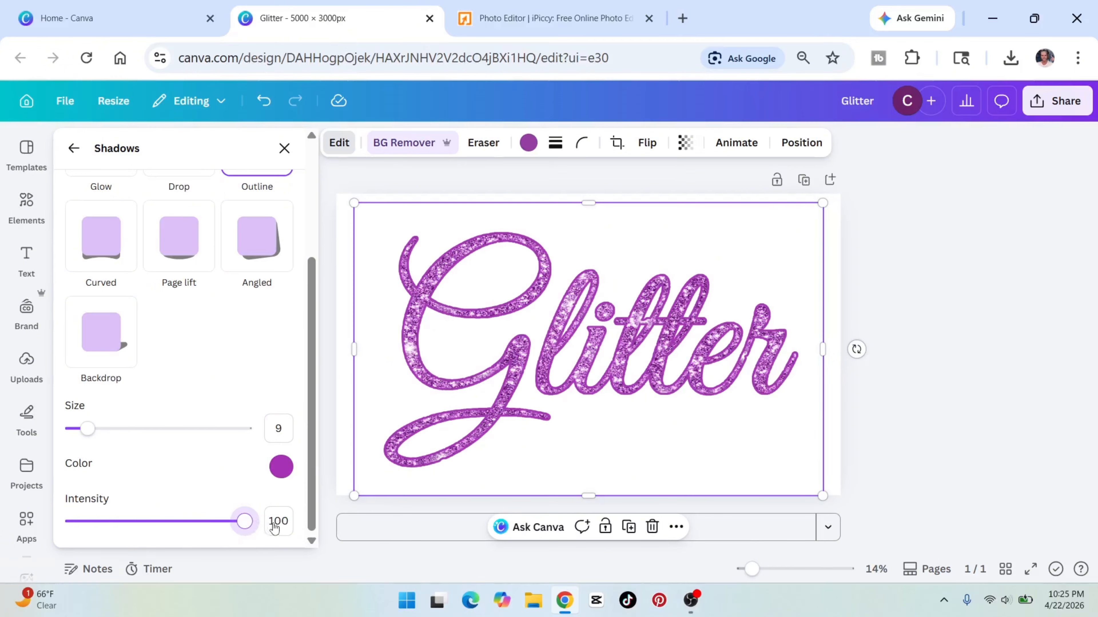
pyautogui.click(886, 334)
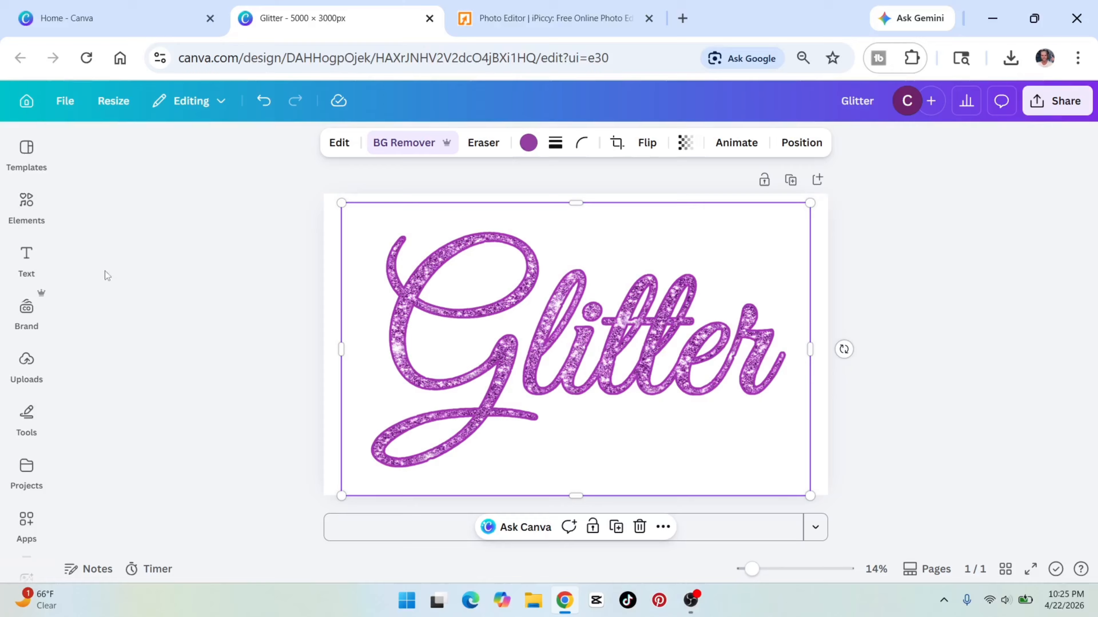
# Add the recently used white sparkle element and place it small on the upper-left stroke of the G.
pyautogui.click(27, 204)
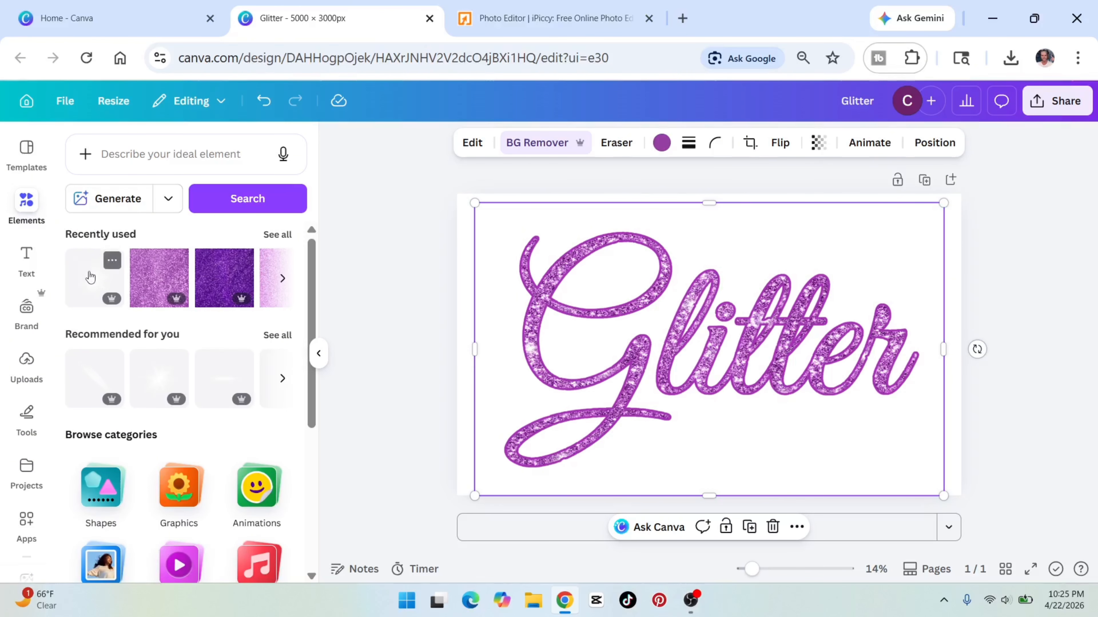
pyautogui.click(90, 277)
pyautogui.moveTo(821, 223); pyautogui.dragTo(533, 280)
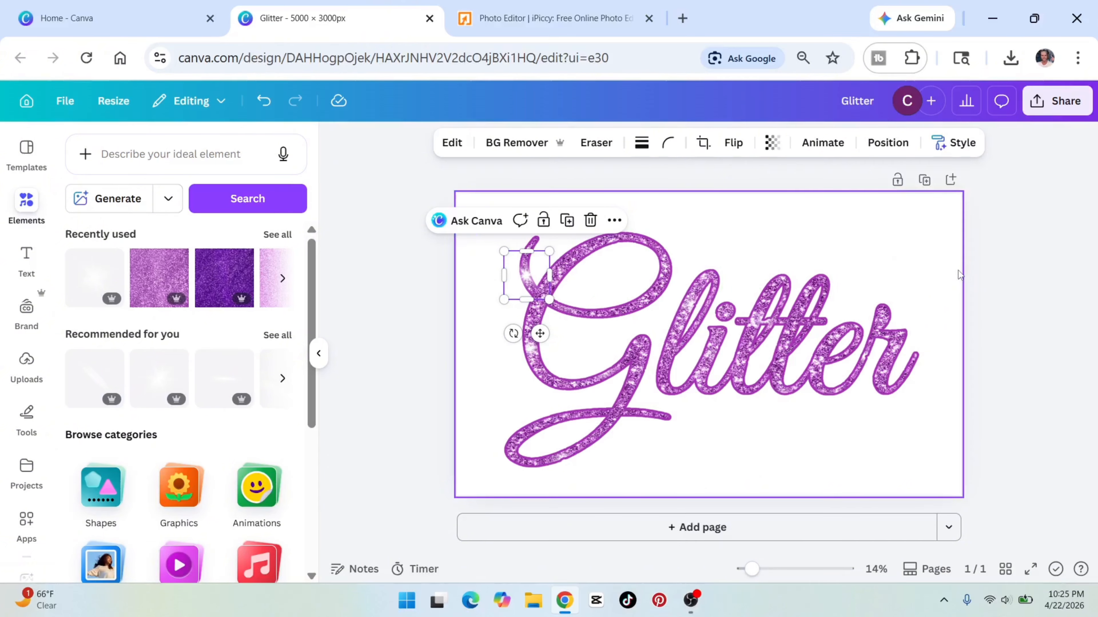
# Set the page background to the dark maroon colour from the Brand Kit palette.
pyautogui.click(959, 275)
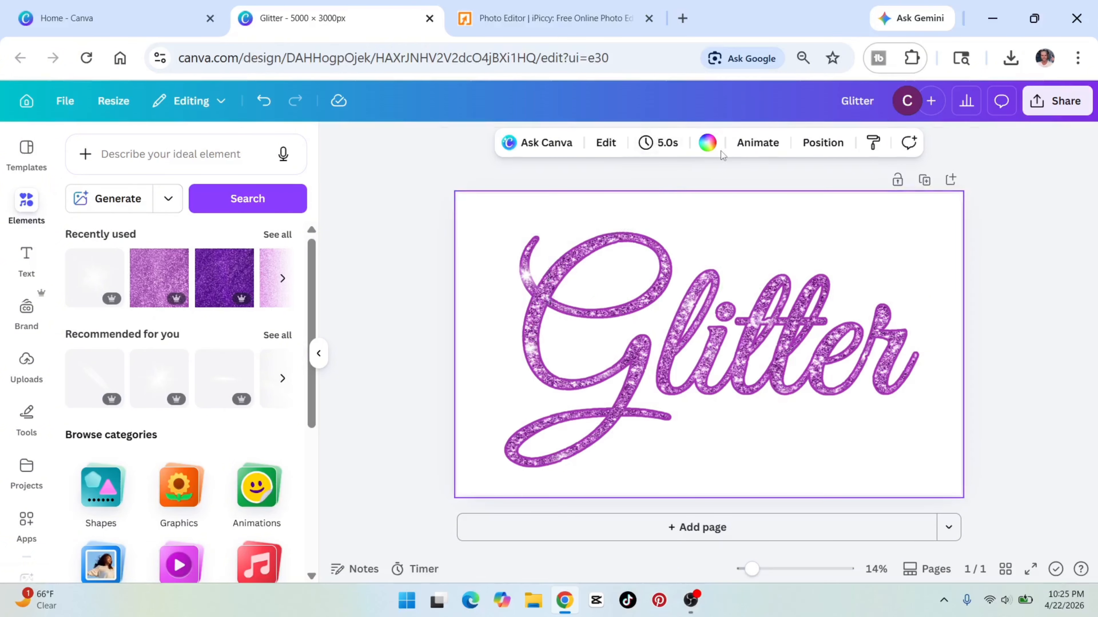
pyautogui.click(707, 143)
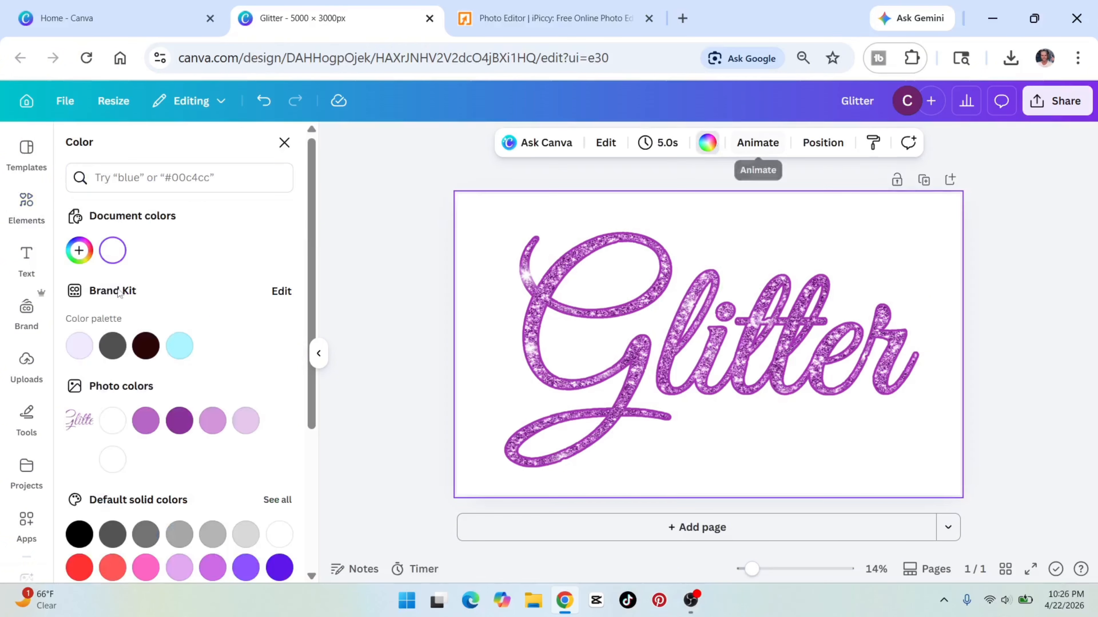
pyautogui.click(141, 348)
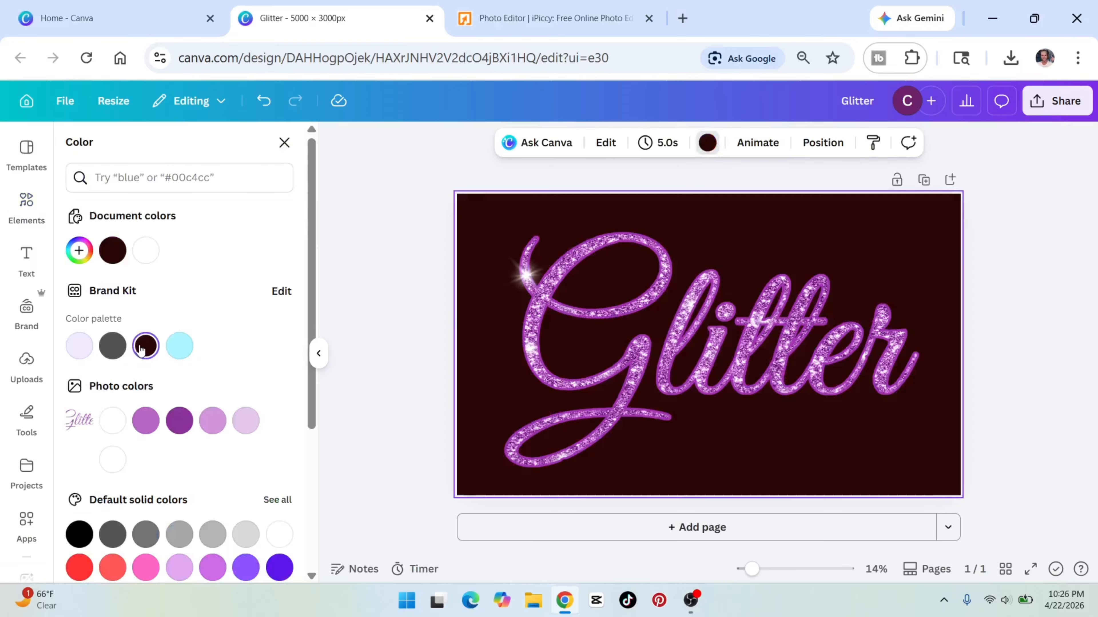
# Enlarge the sparkle slightly and place copies on the G's lower crossing, the i, the e and the end of the r.
pyautogui.click(527, 287)
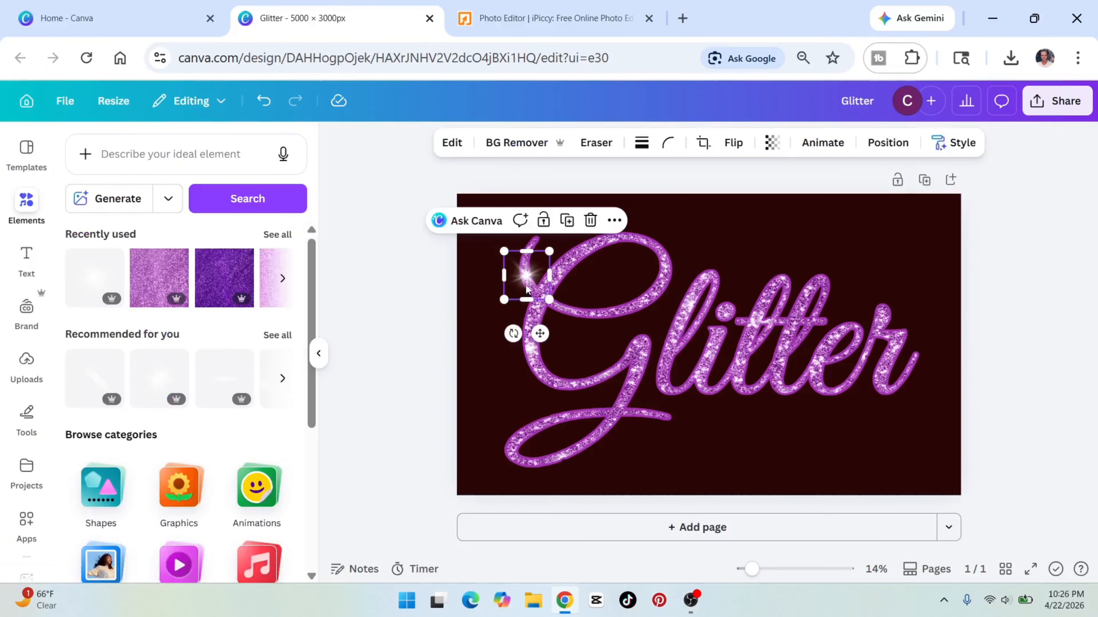
pyautogui.moveTo(504, 300); pyautogui.dragTo(904, 388)
pyautogui.click(564, 211)
pyautogui.click(660, 348)
pyautogui.click(875, 273)
pyautogui.click(757, 287)
pyautogui.click(391, 366)
pyautogui.click(319, 353)
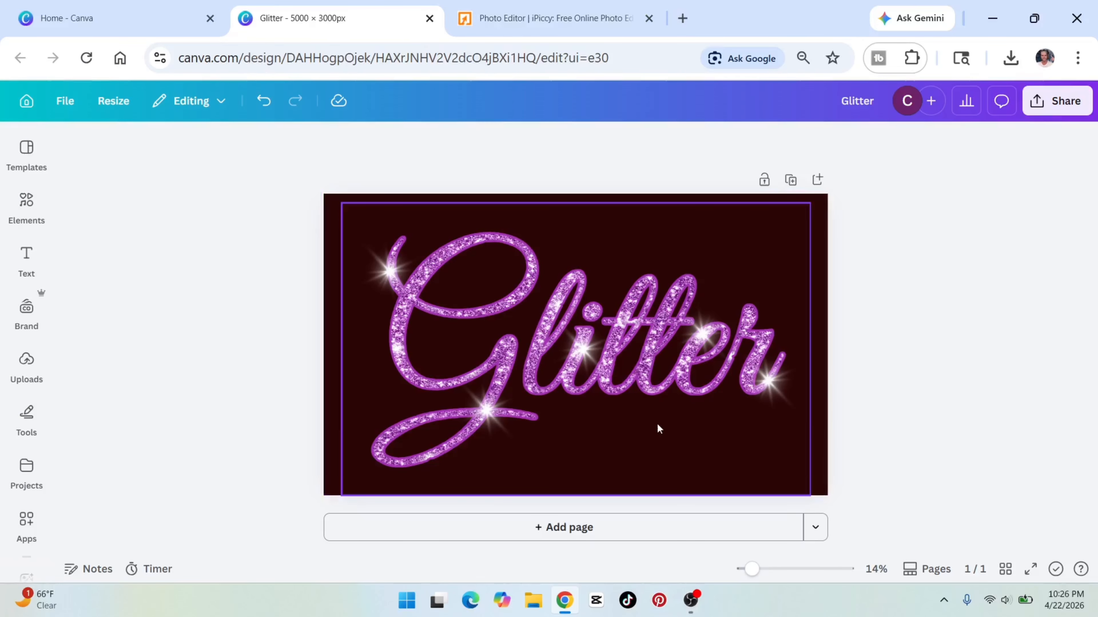
# Shrink the sparkles on the i, the e and the end of the r slightly.
pyautogui.click(590, 357)
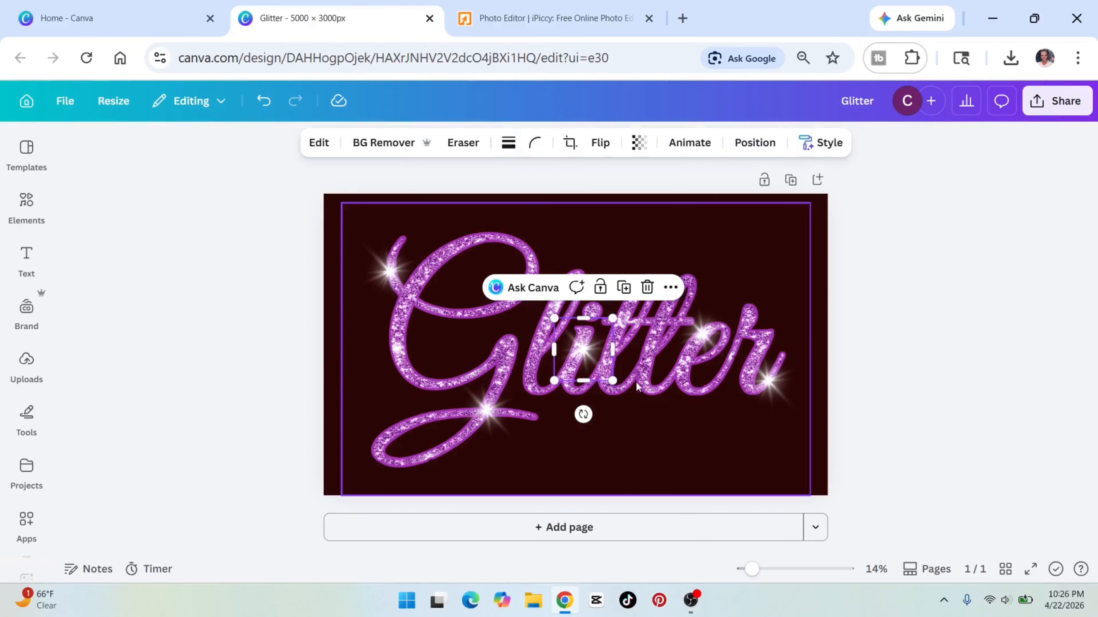
pyautogui.moveTo(613, 380); pyautogui.dragTo(603, 370)
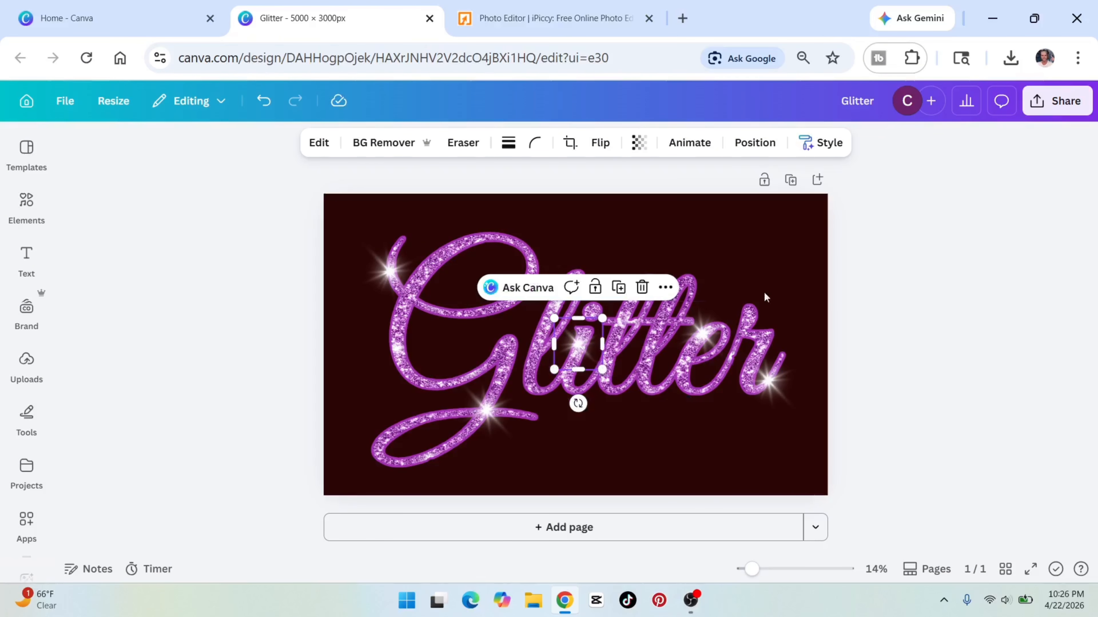
pyautogui.click(704, 334)
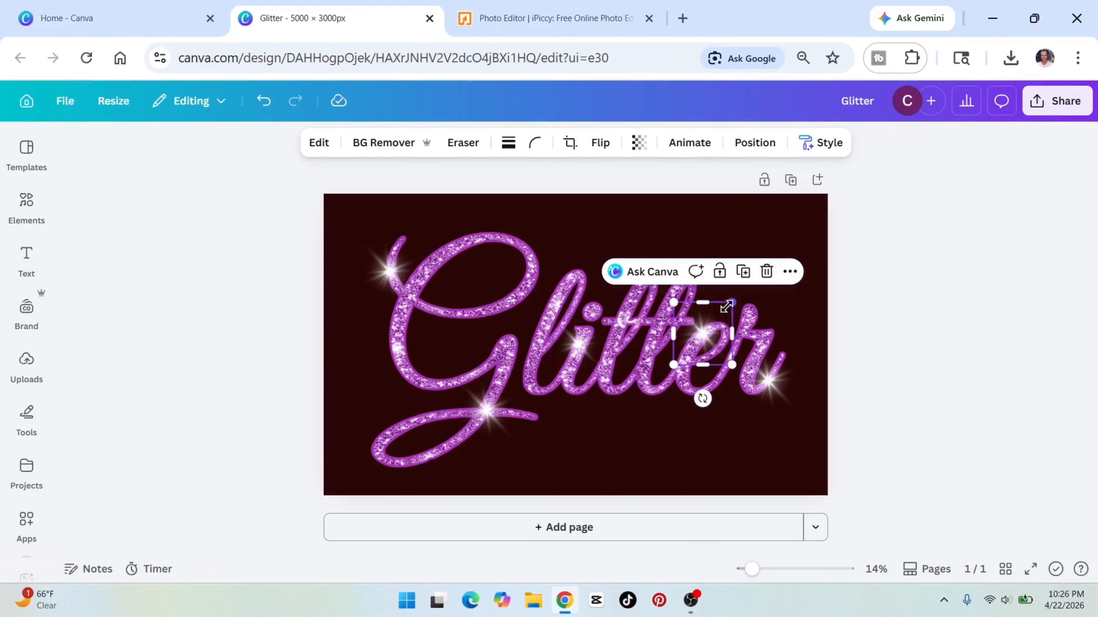
pyautogui.moveTo(727, 307); pyautogui.dragTo(716, 317)
pyautogui.click(768, 382)
pyautogui.moveTo(796, 411); pyautogui.dragTo(774, 380)
# Shrink the two sparkles on the G slightly and re-centre the upper one on the letter's stroke.
pyautogui.click(486, 411)
pyautogui.moveTo(514, 381); pyautogui.dragTo(502, 393)
pyautogui.click(390, 271)
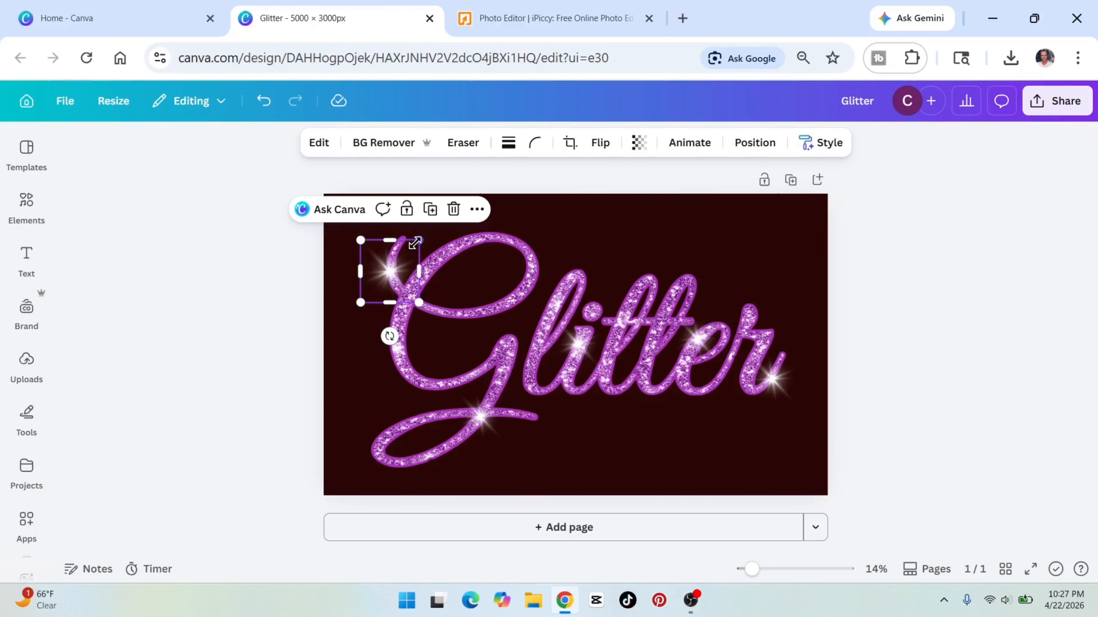
pyautogui.moveTo(414, 243); pyautogui.dragTo(405, 253)
pyautogui.moveTo(384, 277); pyautogui.dragTo(391, 274)
pyautogui.click(1043, 332)
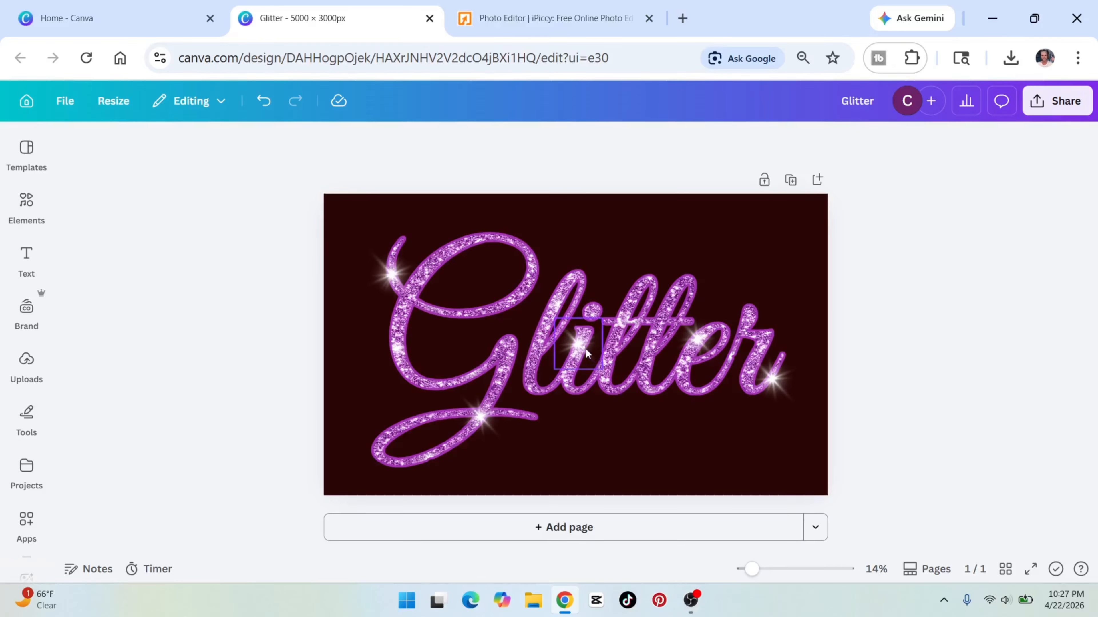
# Place a copy of the i's sparkle on the top of the first t.
pyautogui.keyDown('alt'); pyautogui.moveTo(580, 348); pyautogui.dragTo(649, 290); pyautogui.keyUp('alt')
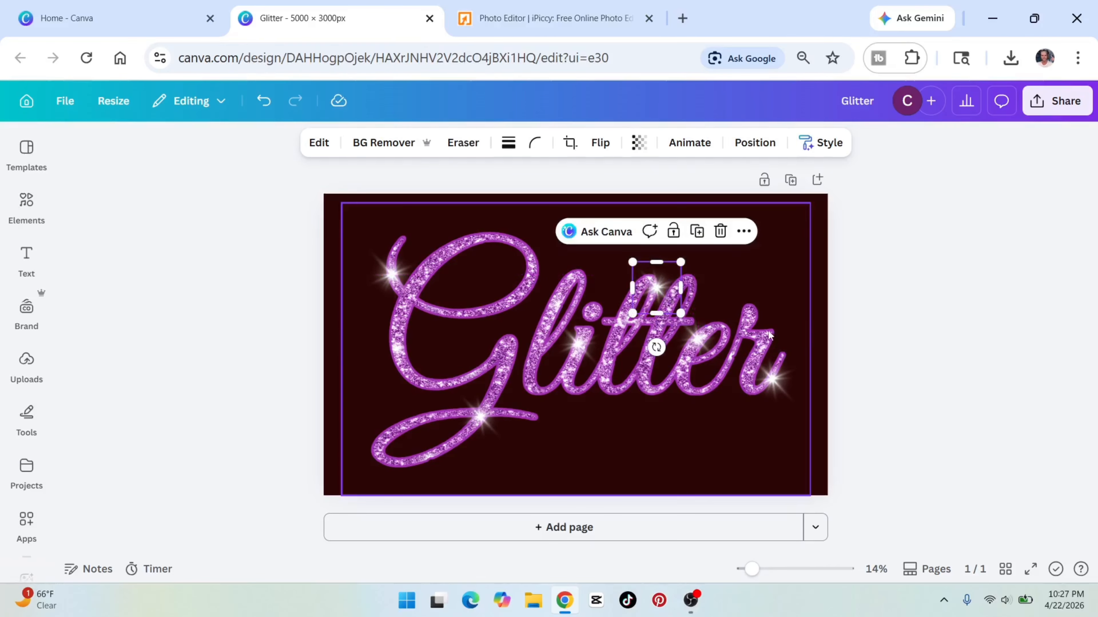
pyautogui.click(930, 313)
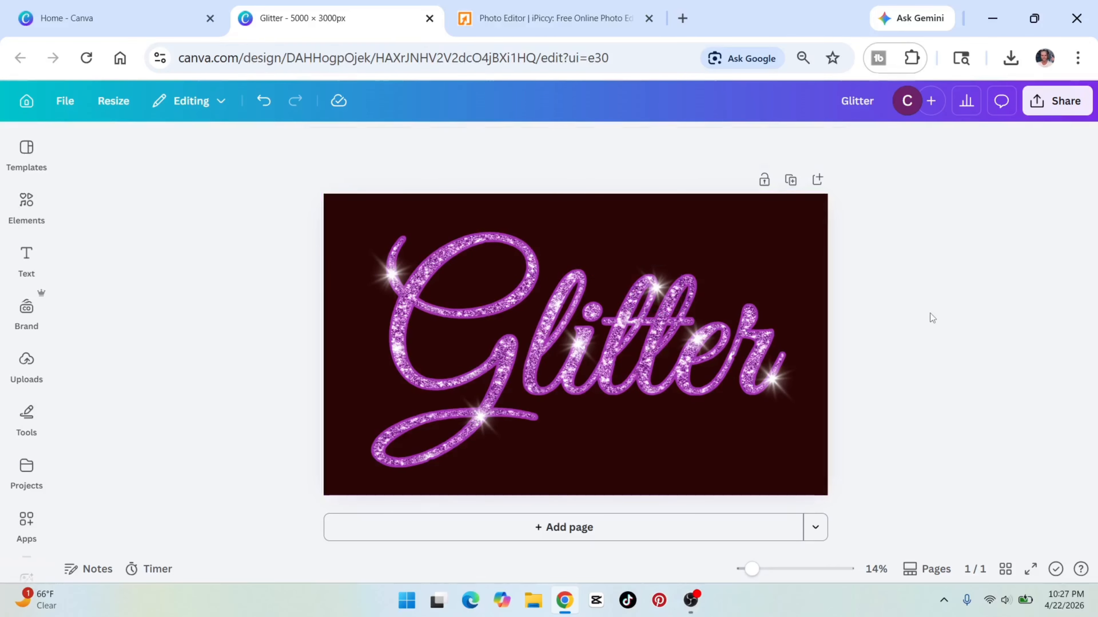
pyautogui.click(653, 296)
pyautogui.moveTo(652, 297); pyautogui.dragTo(645, 286)
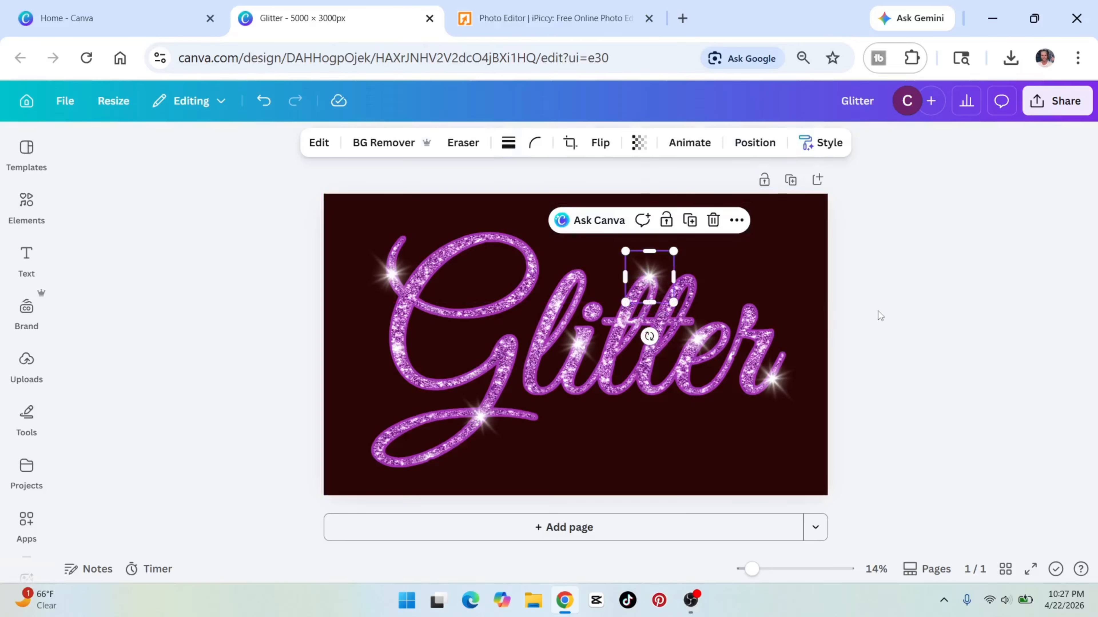
pyautogui.click(903, 319)
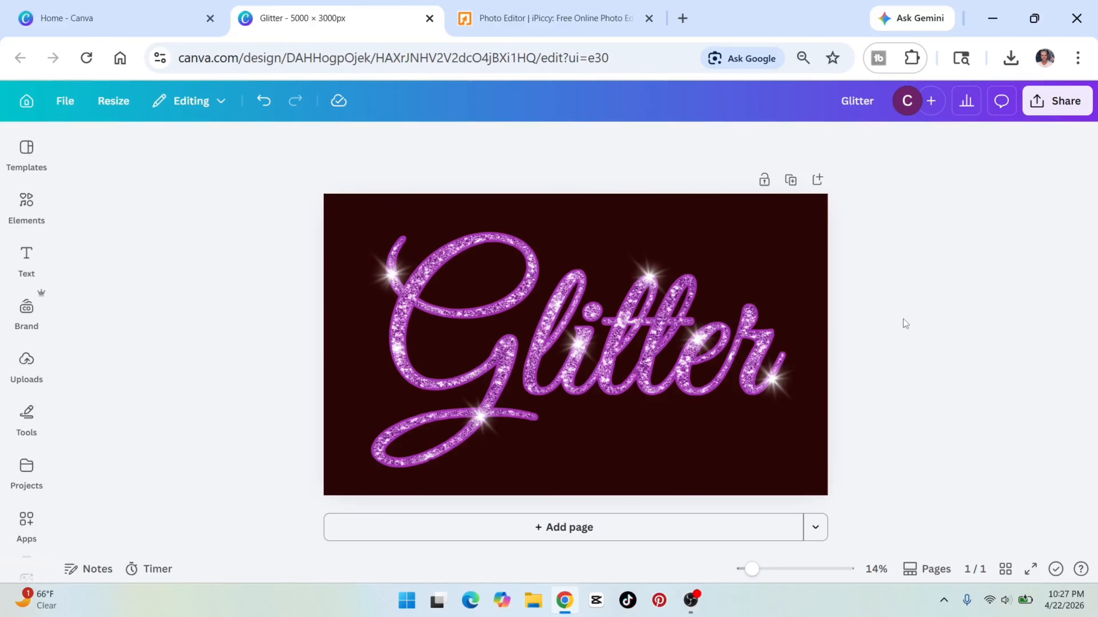